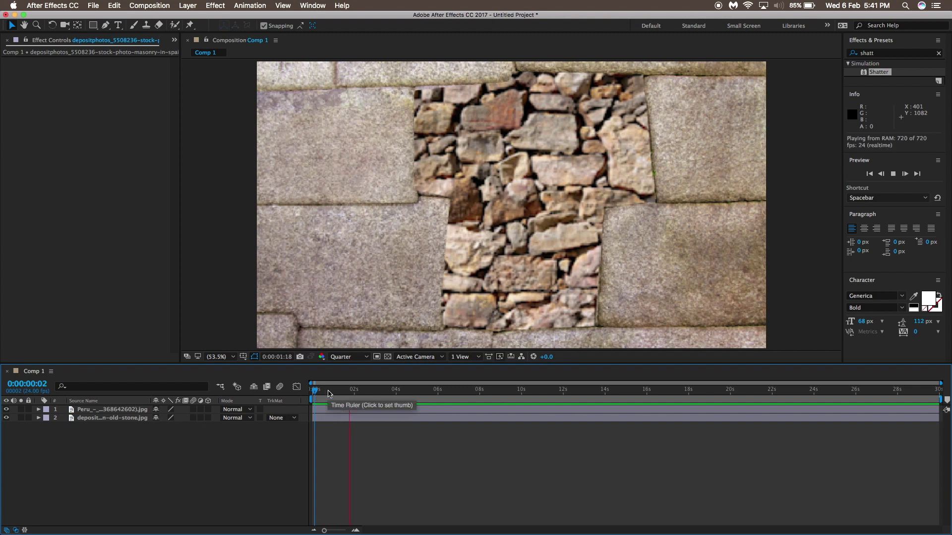
Stop the Comp 1 RAM preview partway through playback
key(space)
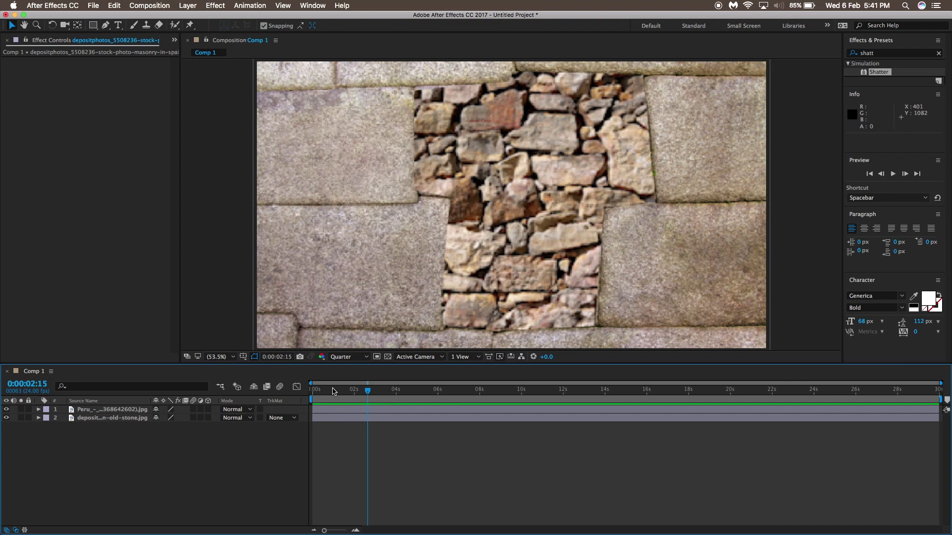
View the wall at Full resolution, return to Quarter, and move the playhead near the start
click(347, 357)
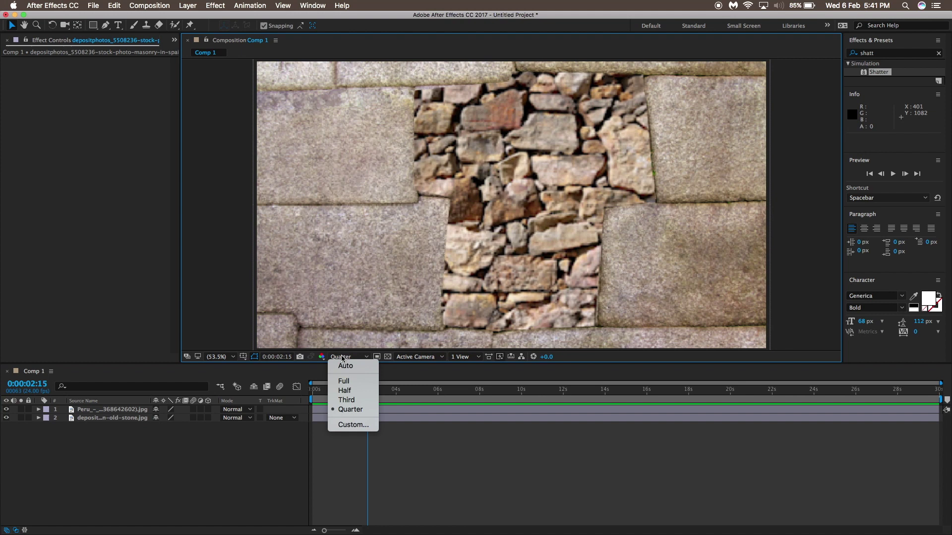
click(346, 380)
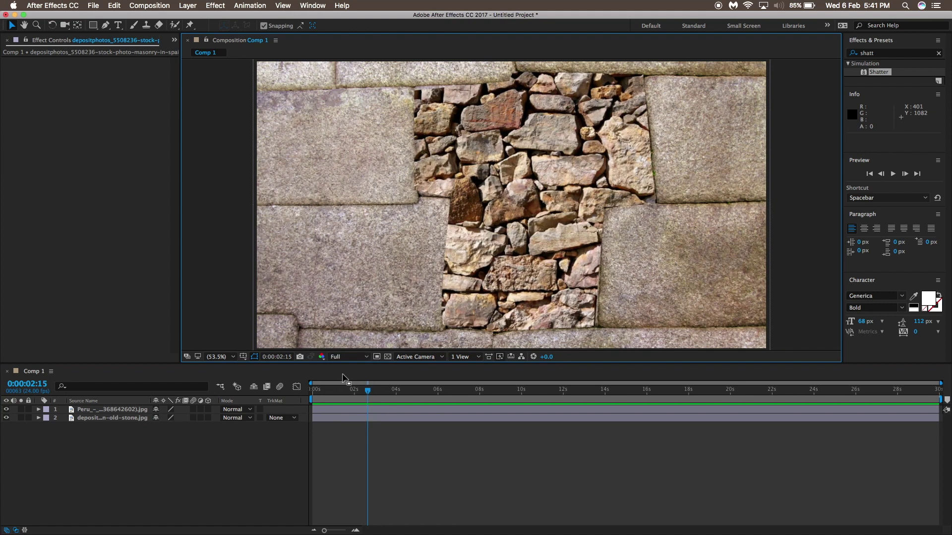
click(354, 358)
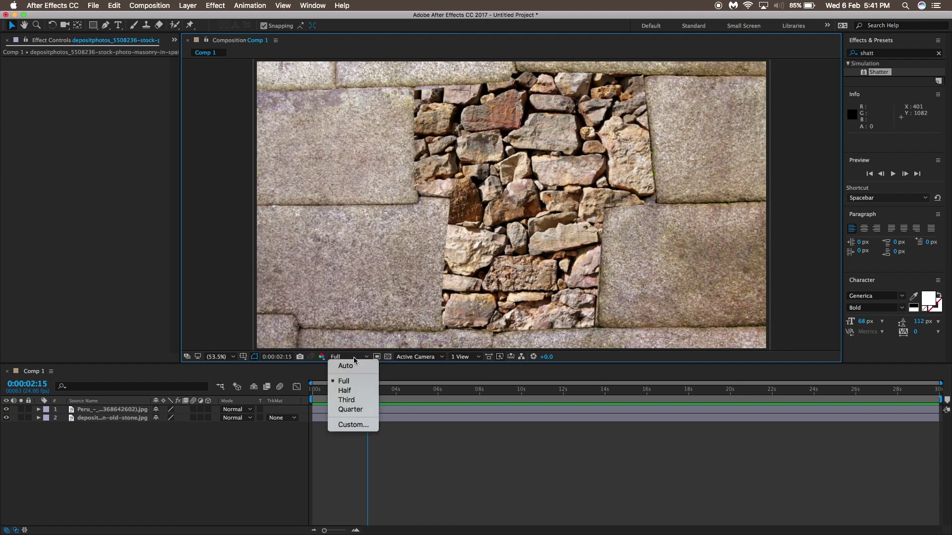
click(348, 408)
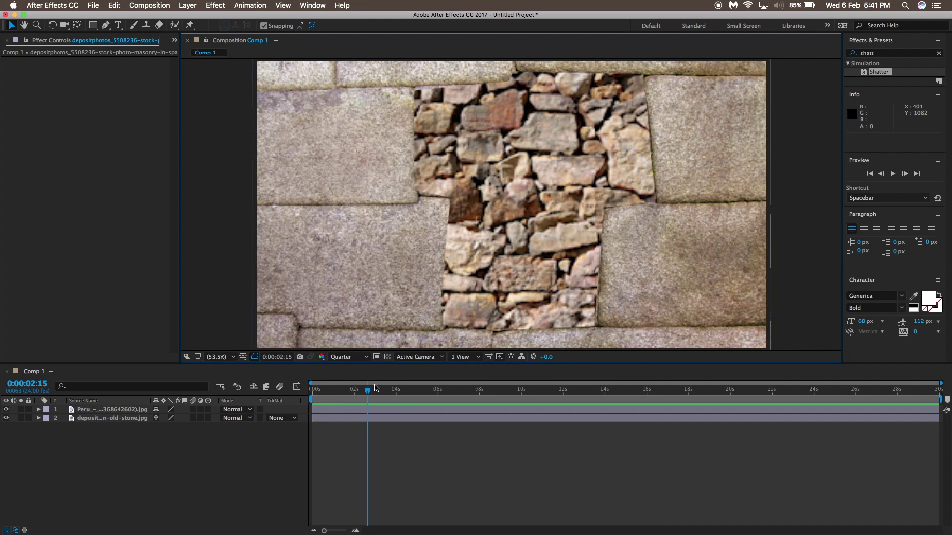
drag(368, 391, 331, 392)
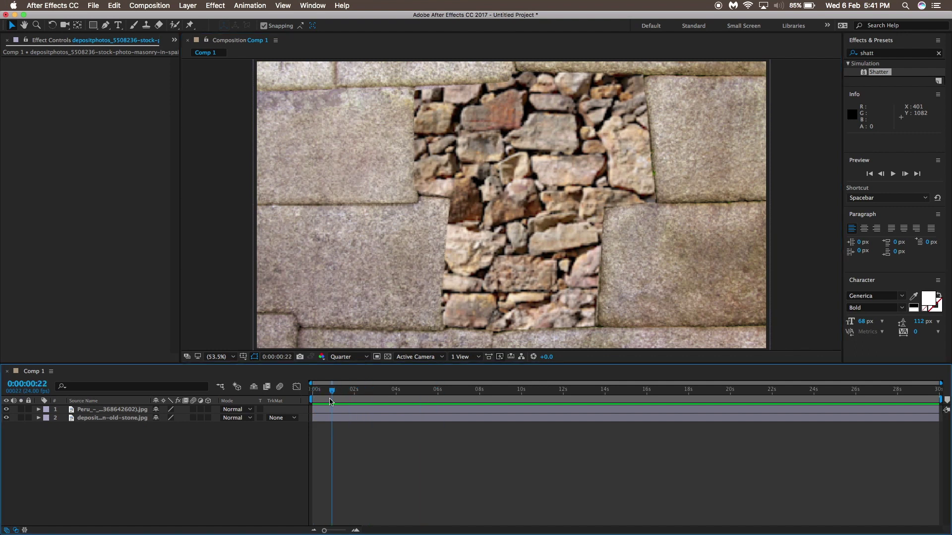
Toggle the Peru wall and rubble-stone layers off and on to see how the hole combines
click(6, 410)
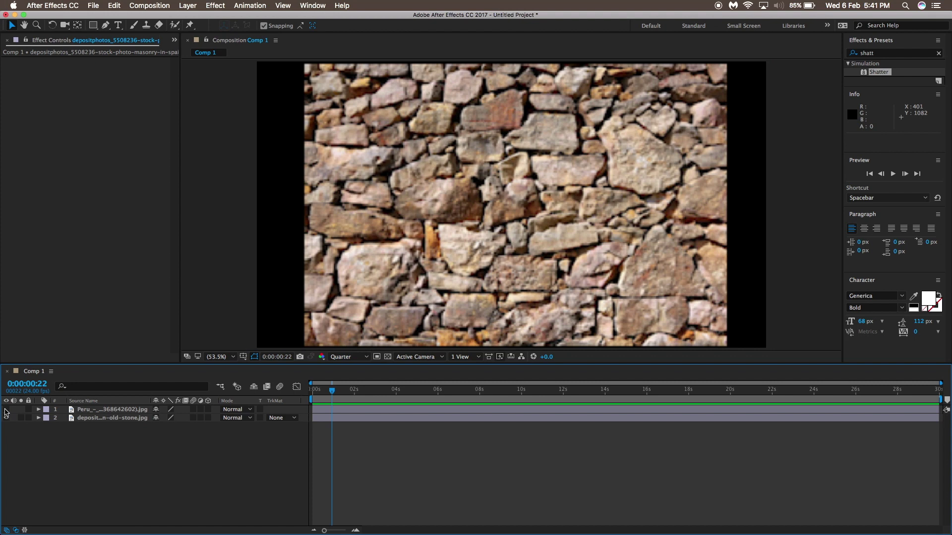
click(6, 410)
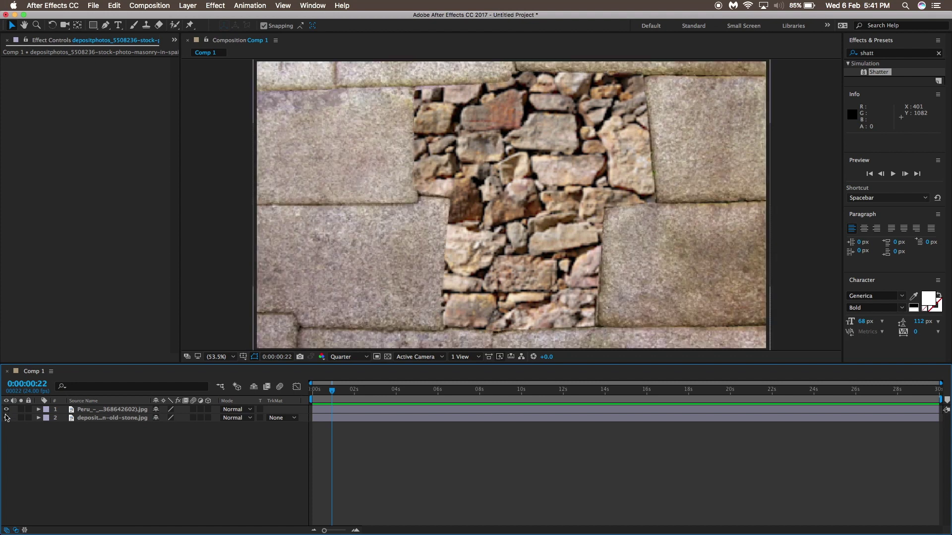
click(6, 418)
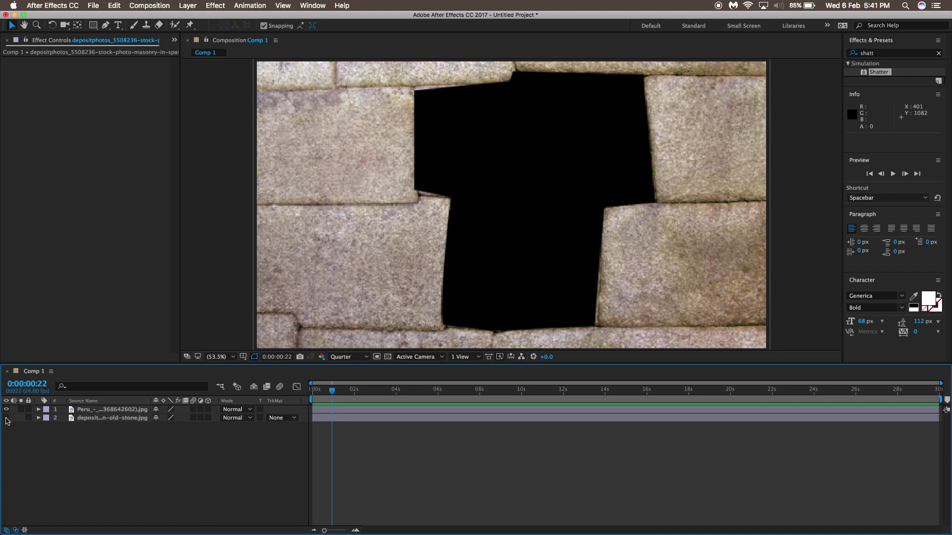
click(6, 417)
Inspect the wall layer's masks, rewind near the start, and select the rubble-stone layer
click(33, 410)
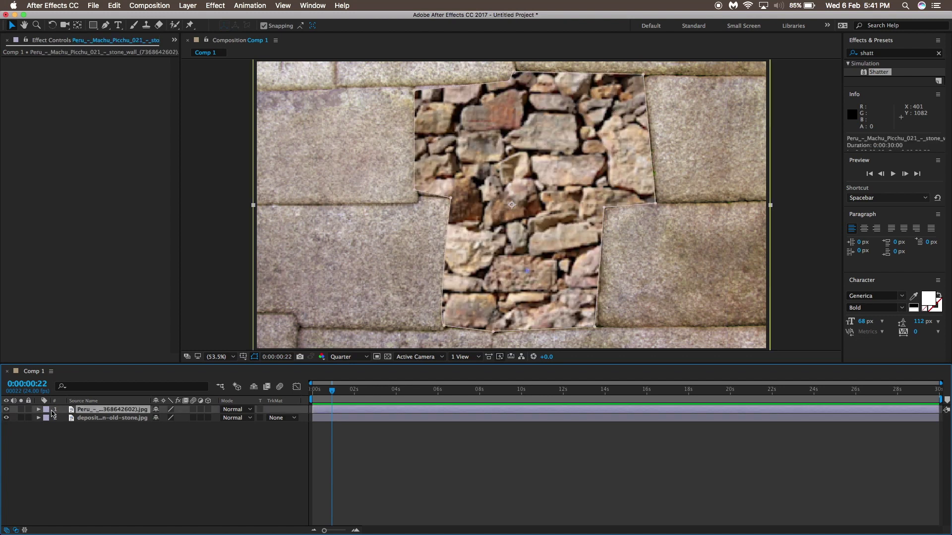
click(39, 411)
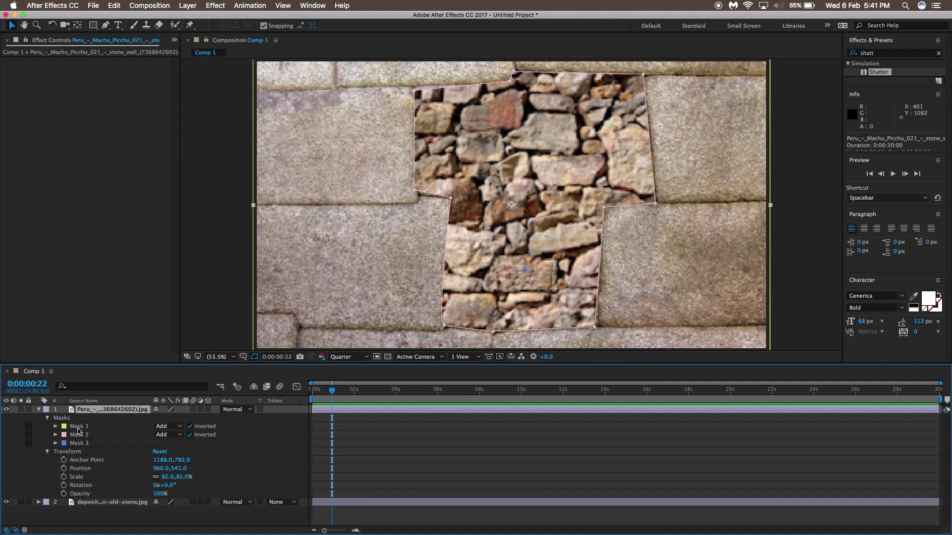
click(39, 409)
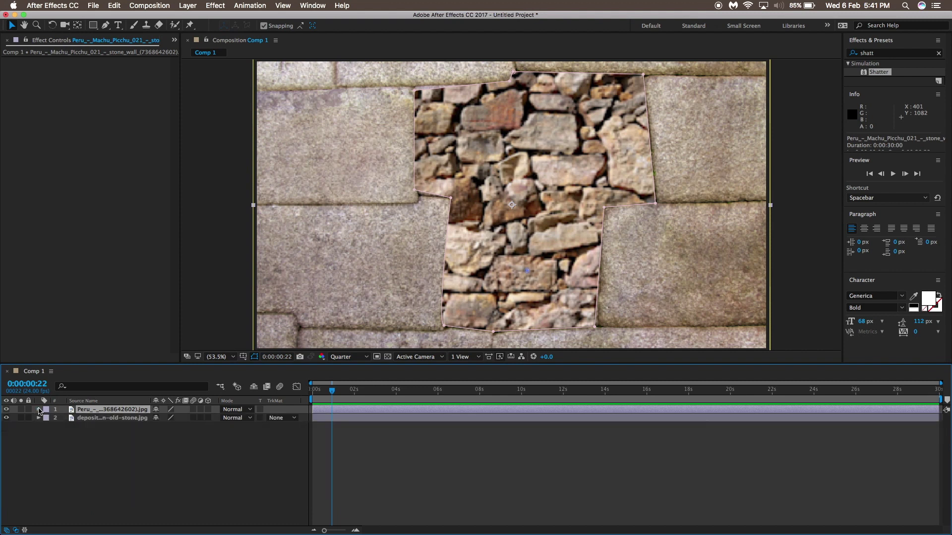
key(Page_Up)
key(Page_Up)
key(Page_Up)
key(Page_Up)
key(Page_Up)
key(Page_Up)
key(Page_Up)
key(Page_Up)
key(Page_Up)
key(Page_Up)
key(Page_Up)
key(Page_Up)
key(Page_Up)
key(Page_Up)
key(Page_Up)
key(Page_Up)
key(Page_Up)
key(Page_Up)
key(Page_Up)
click(92, 419)
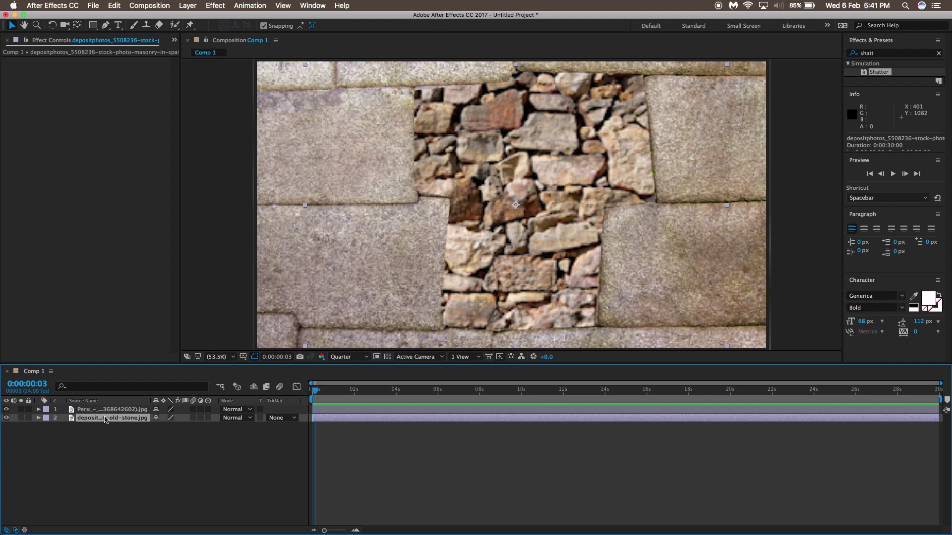
Apply Simulation > Shatter to the rubble-stone layer via a 'shatt' search and preview from the start
click(899, 55)
text(sh)
click(857, 64)
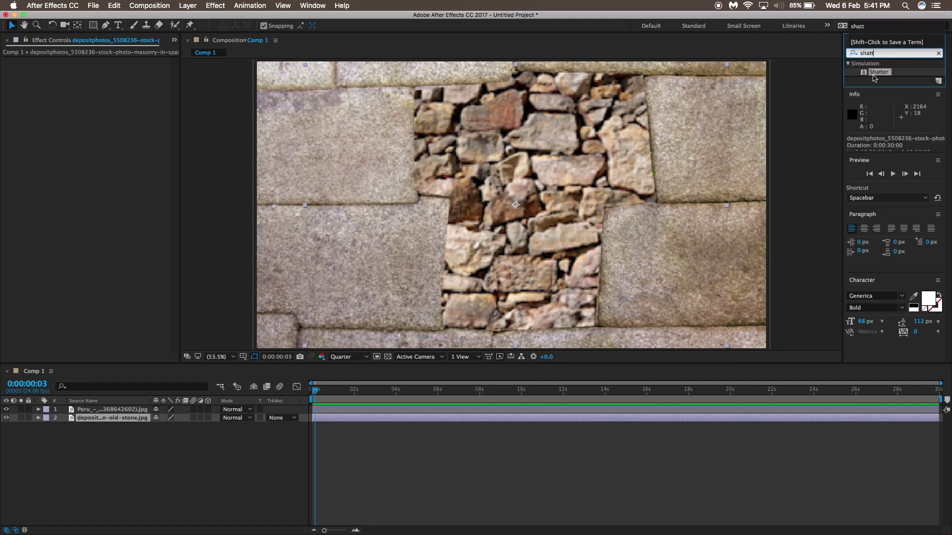
drag(874, 77, 131, 420)
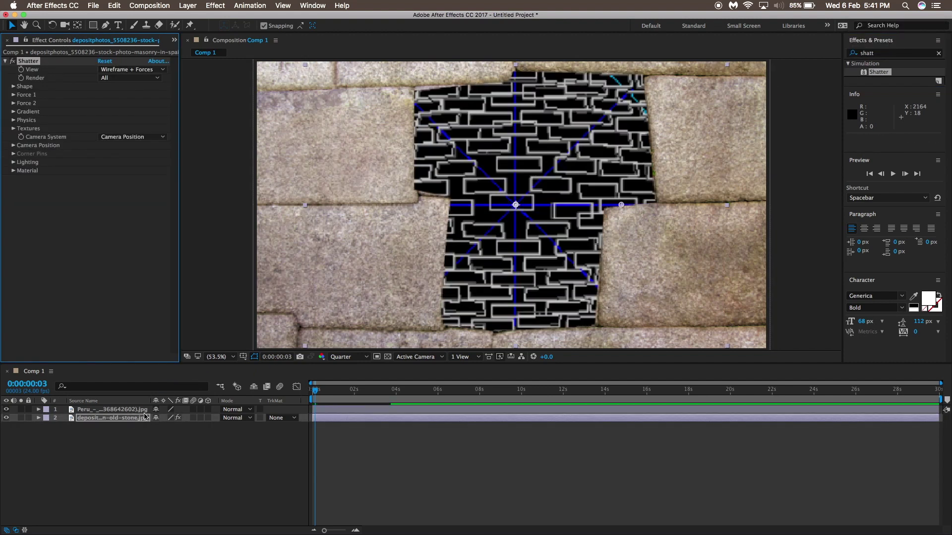
click(309, 397)
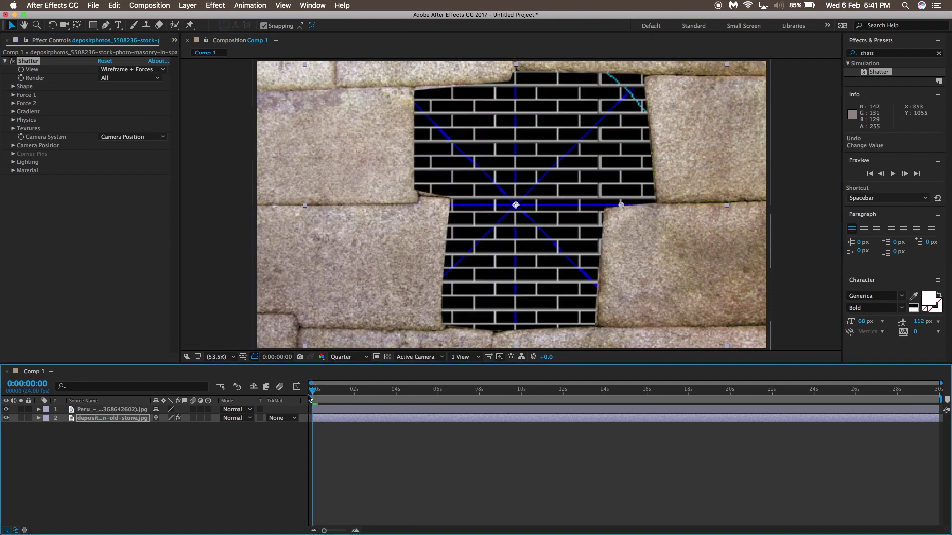
key(space)
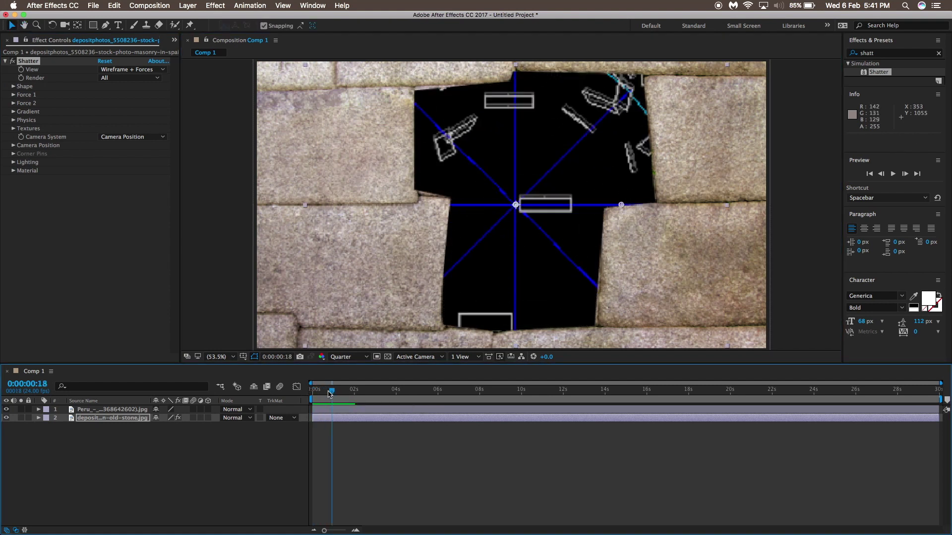
click(308, 395)
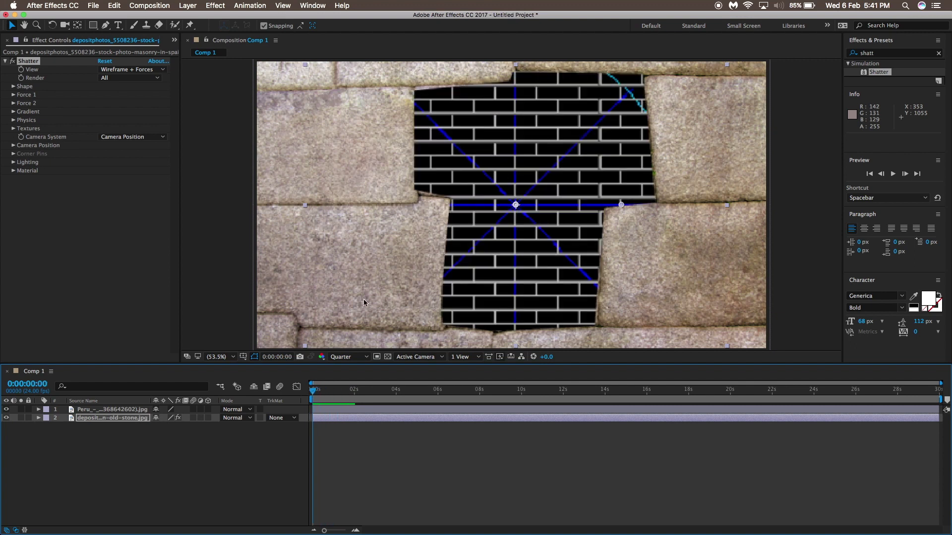
Set Shatter's View to Rendered and preview the stone pieces breaking apart
click(129, 72)
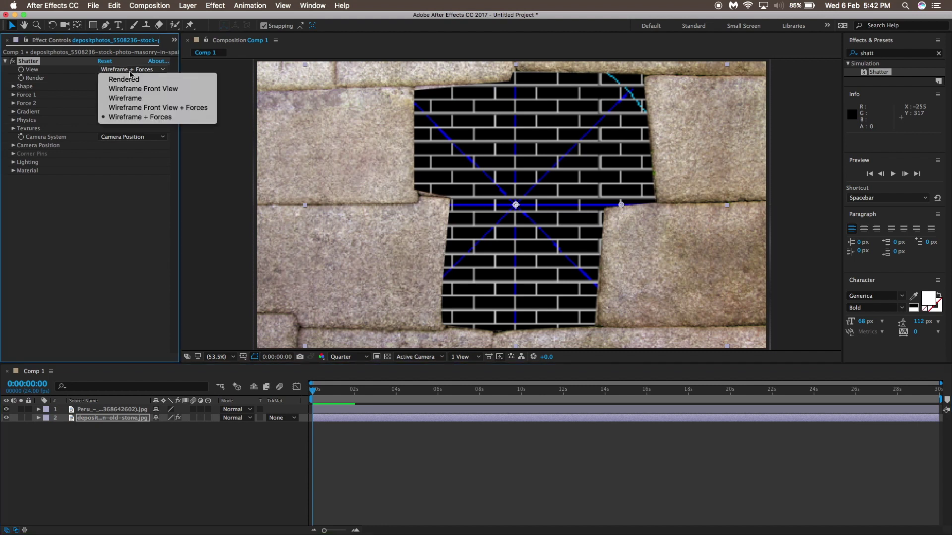
click(129, 81)
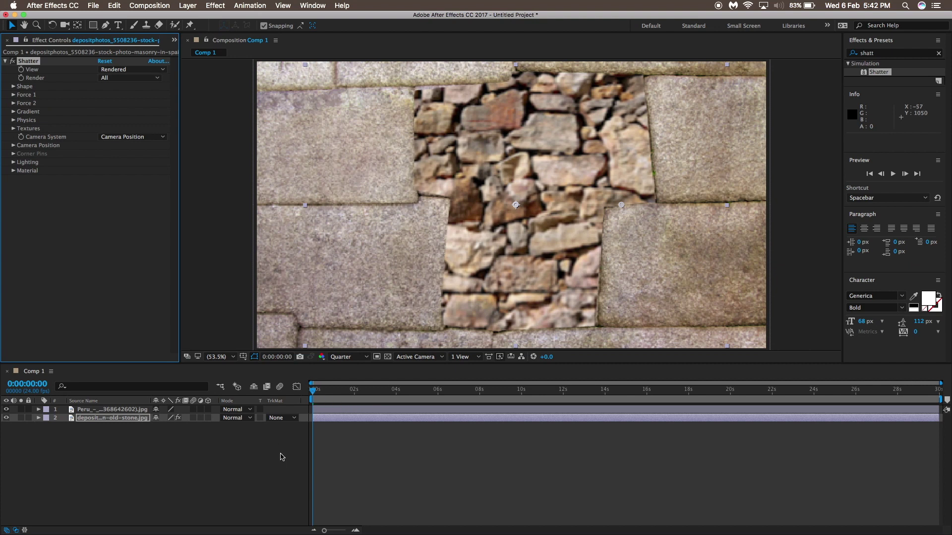
key(space)
click(307, 395)
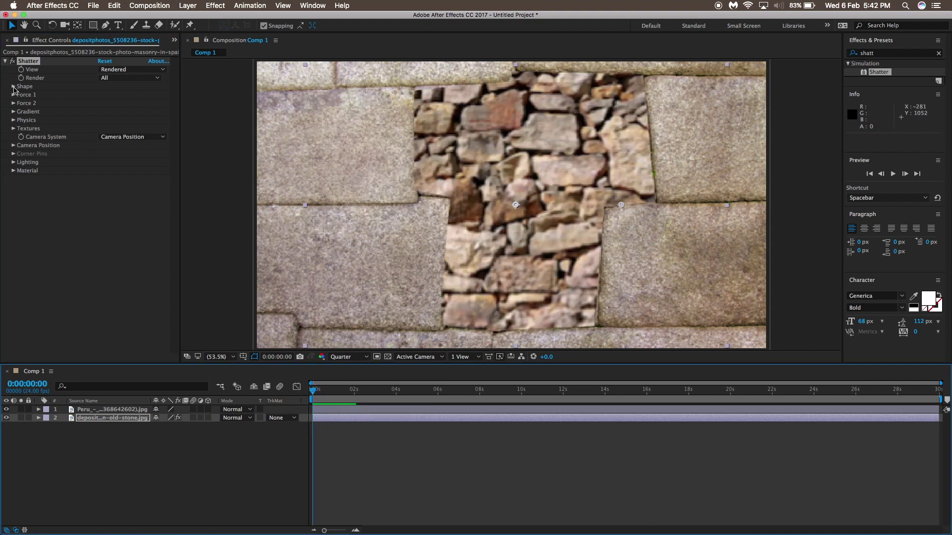
key(super+z)
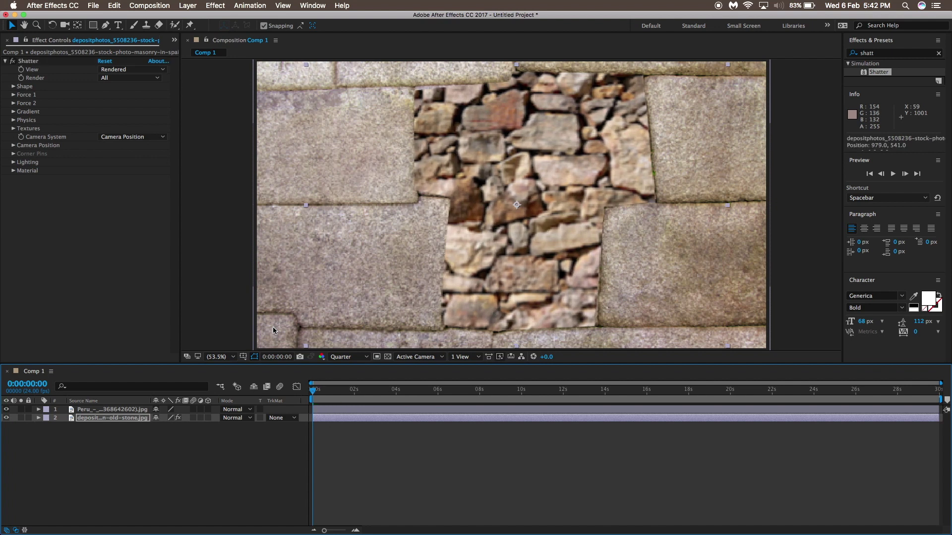
key(space)
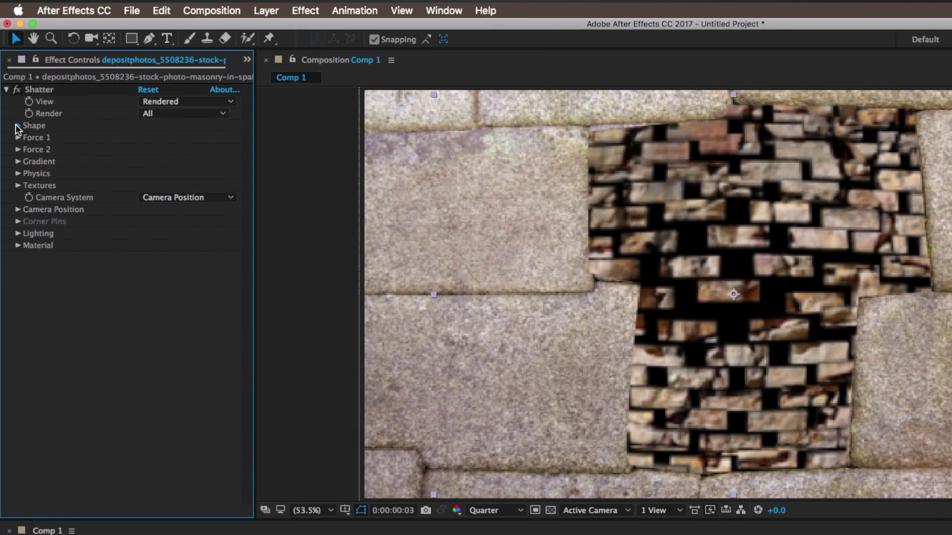
Switch the Shatter pattern to Glass, raise Repetitions, and preview from the start
click(17, 119)
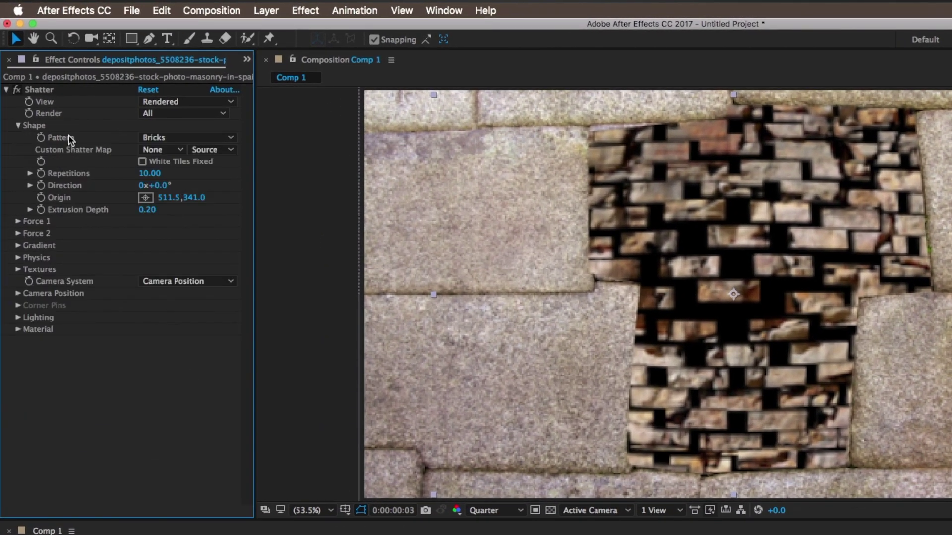
click(153, 126)
click(173, 242)
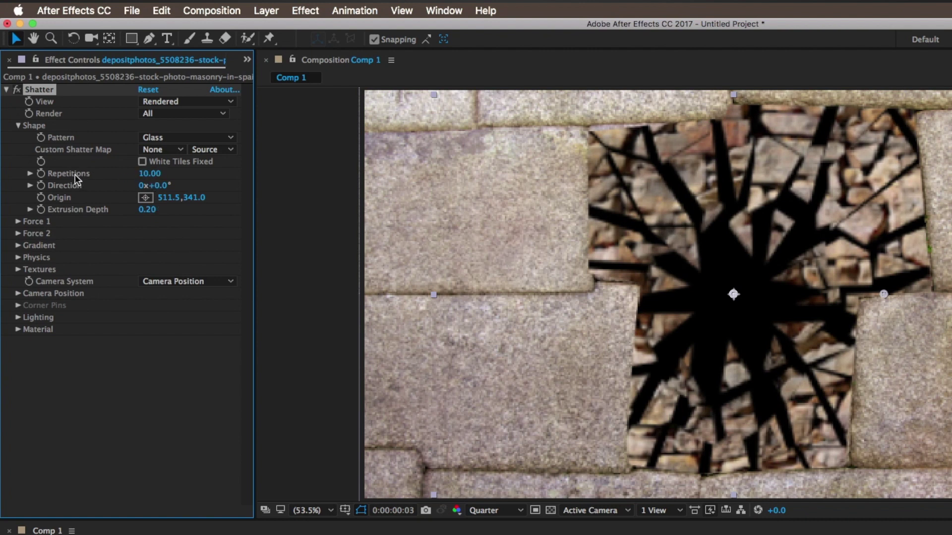
drag(146, 174, 617, 231)
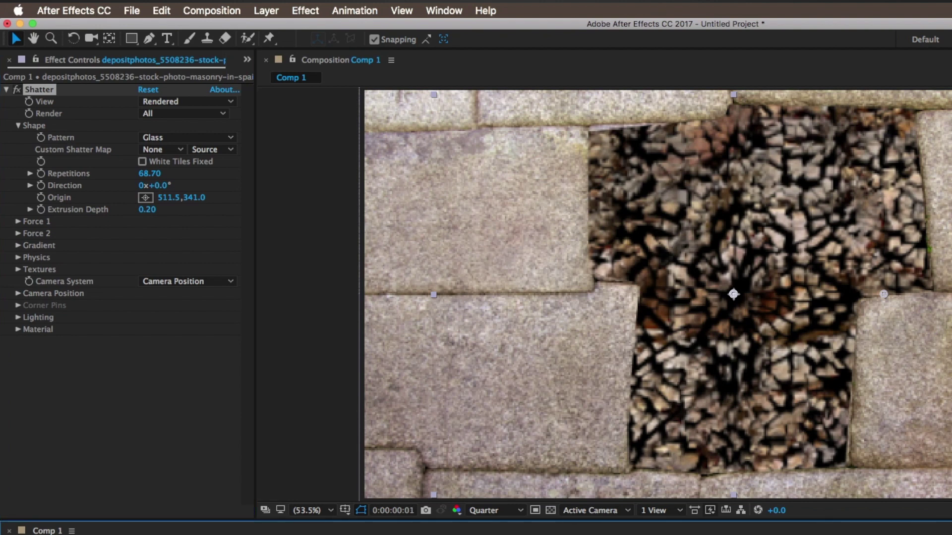
key(Home)
key(space)
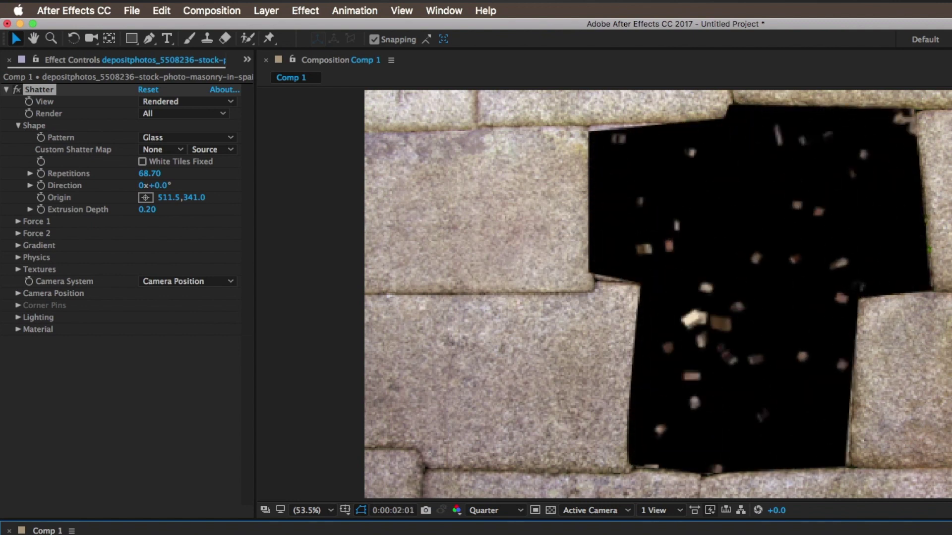
key(space)
key(space)
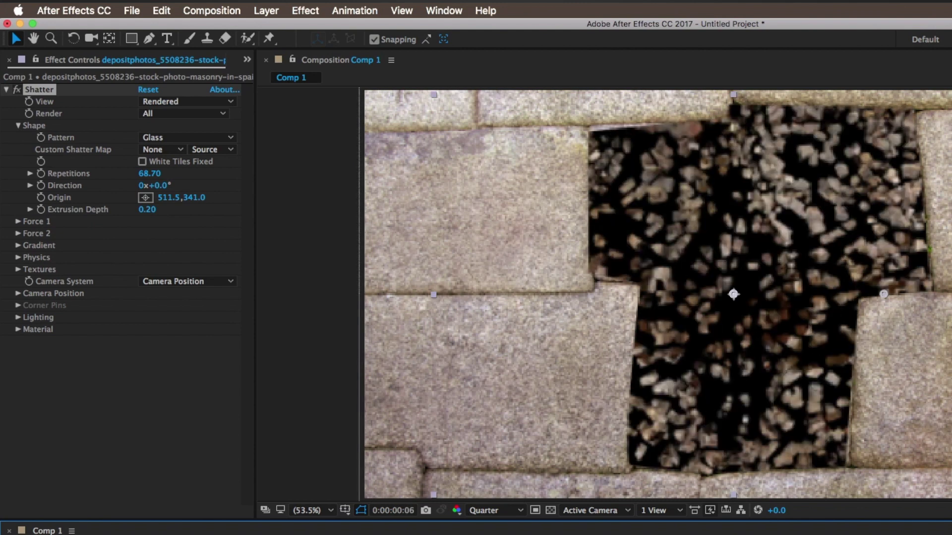
Lower Repetitions to 32.50, set Origin to 511.5,158.0 and Direction to 12°
drag(139, 174, 1, 192)
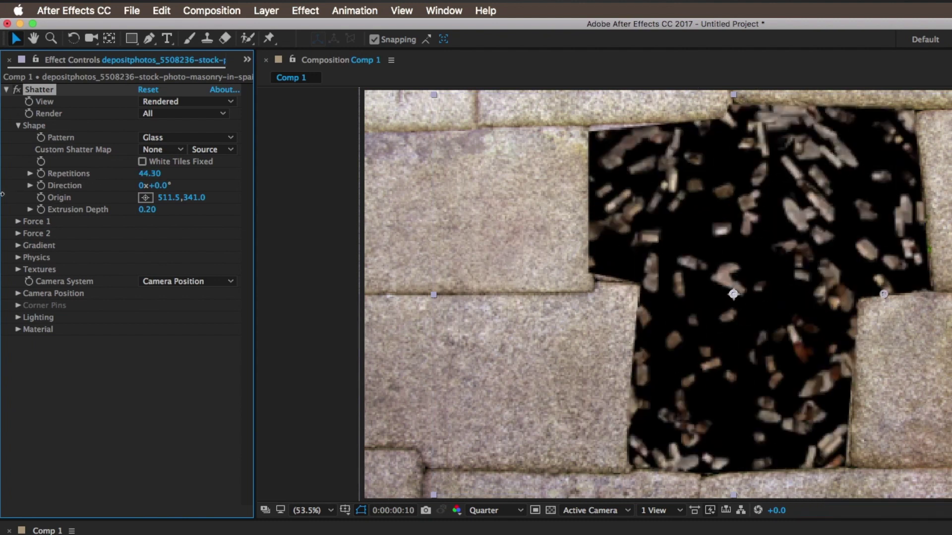
drag(149, 174, 71, 179)
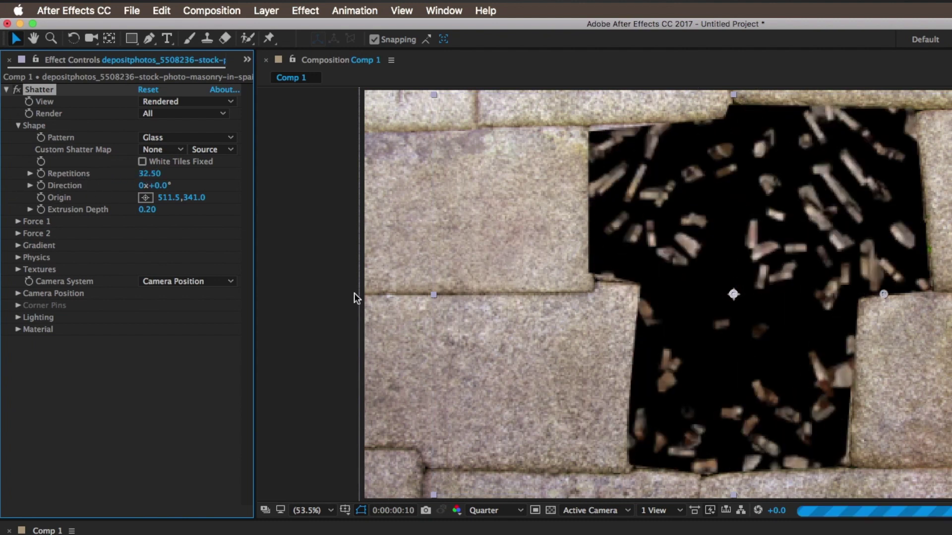
key(F2)
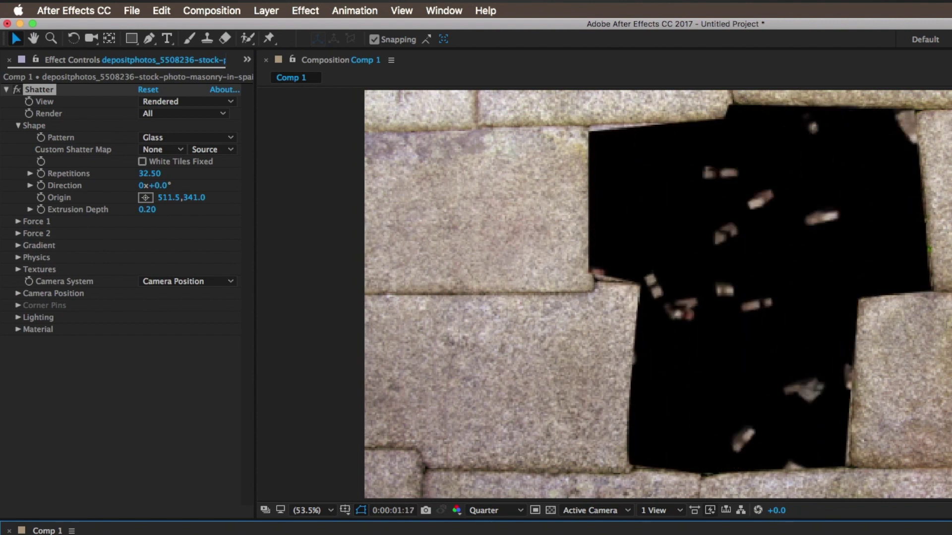
key(space)
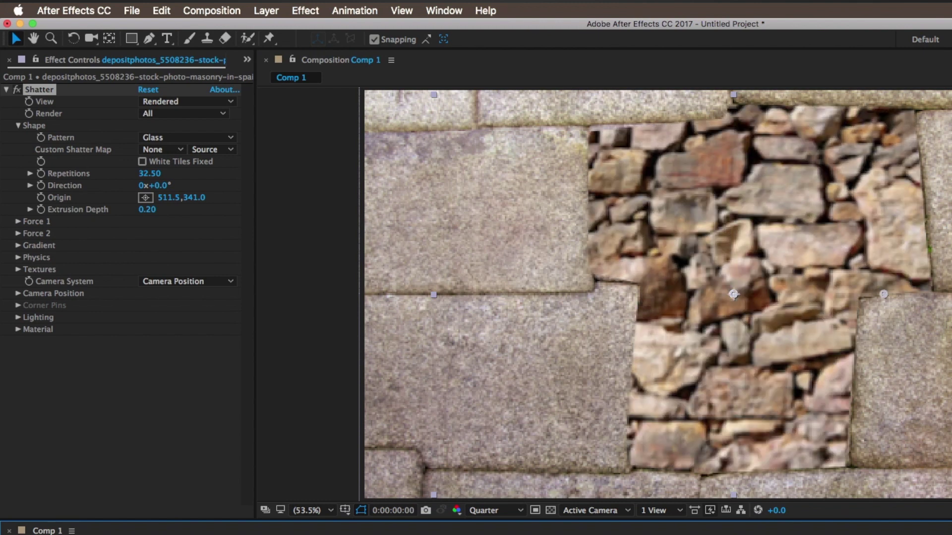
key(Page_Down)
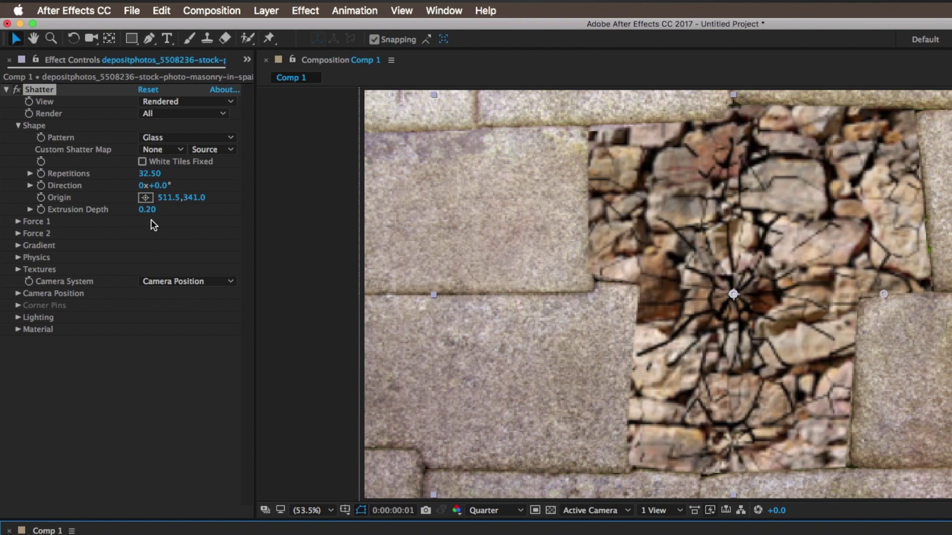
drag(195, 200, 3, 260)
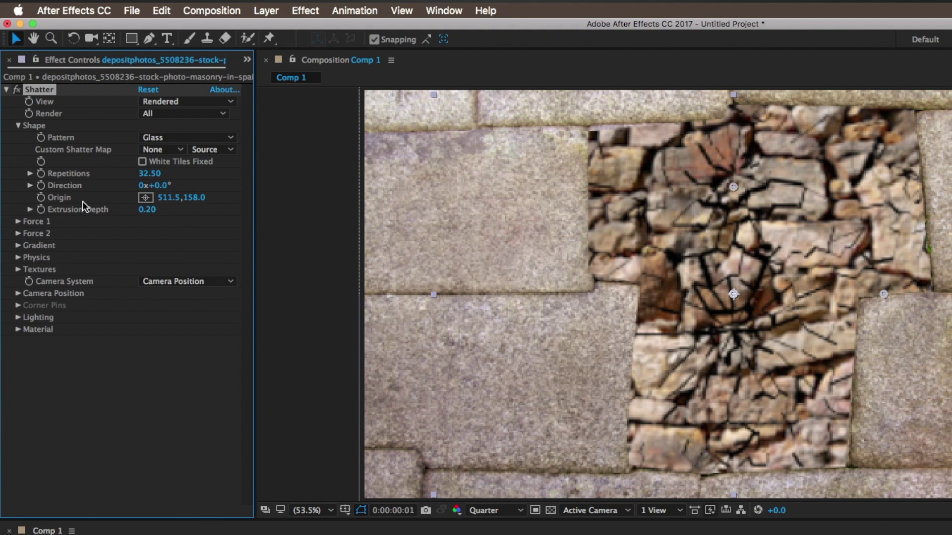
drag(161, 186, 171, 185)
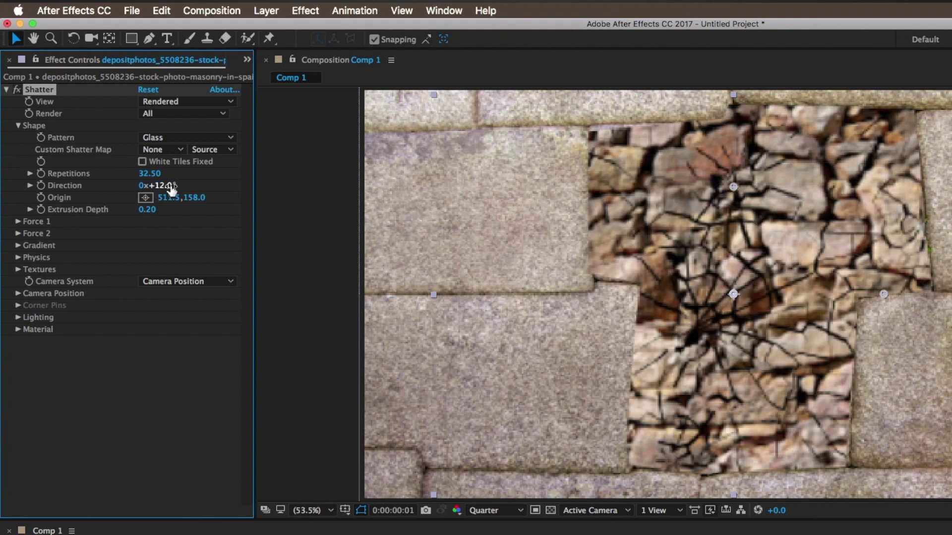
click(18, 255)
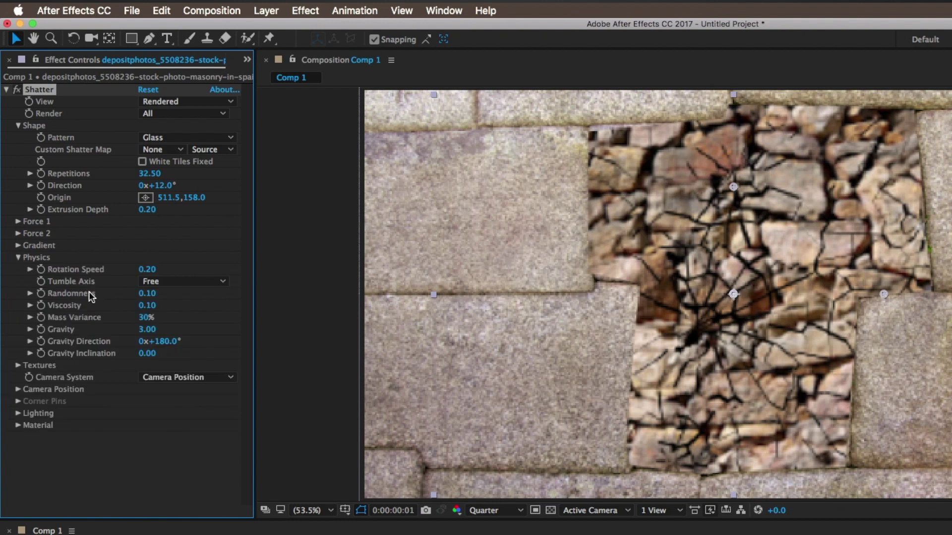
Raise Randomness to 0.29, keep Tumble Axis Free, set Extrusion Depth to 0.48, and preview
drag(148, 294, 159, 294)
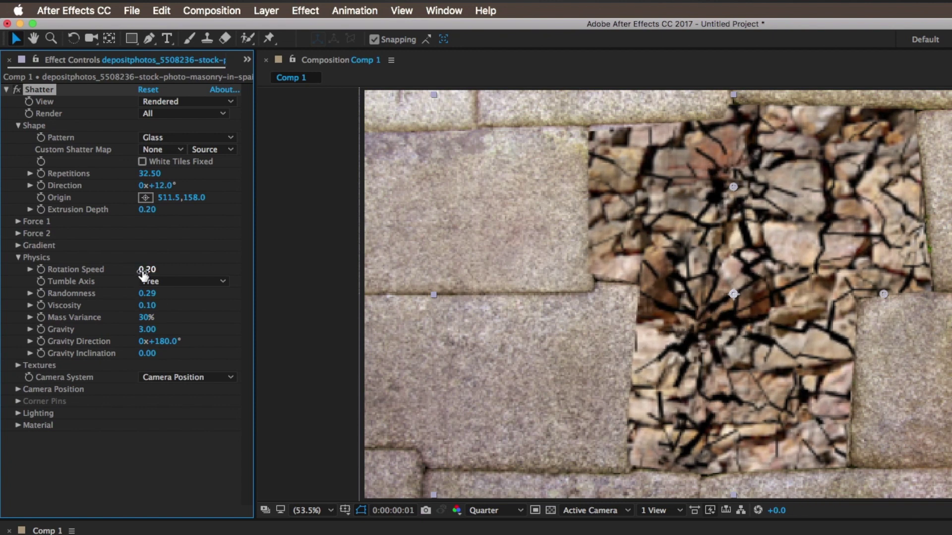
click(145, 280)
click(212, 280)
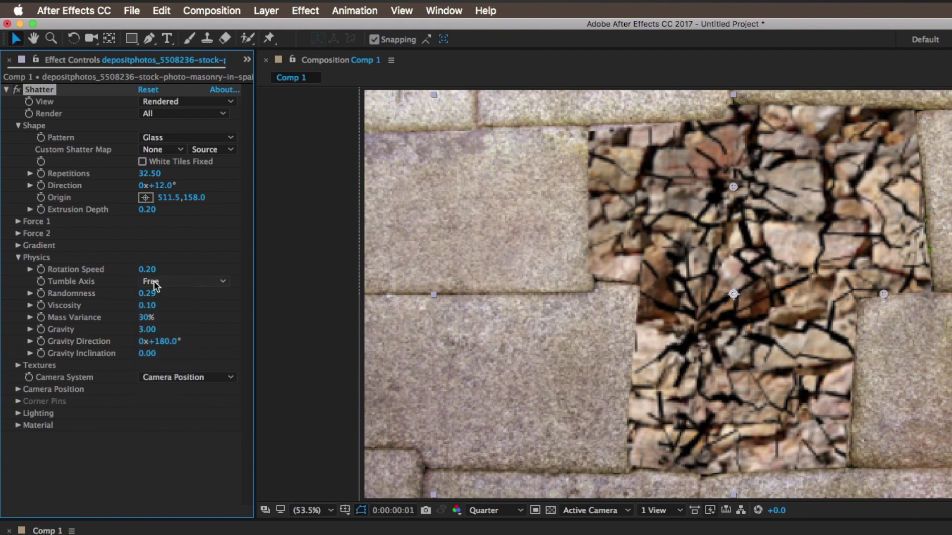
click(25, 258)
click(16, 222)
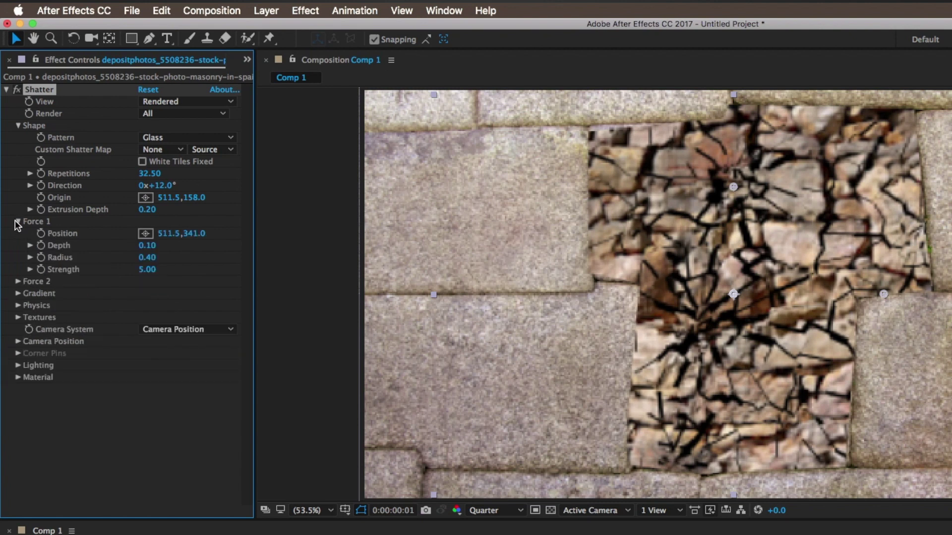
click(17, 222)
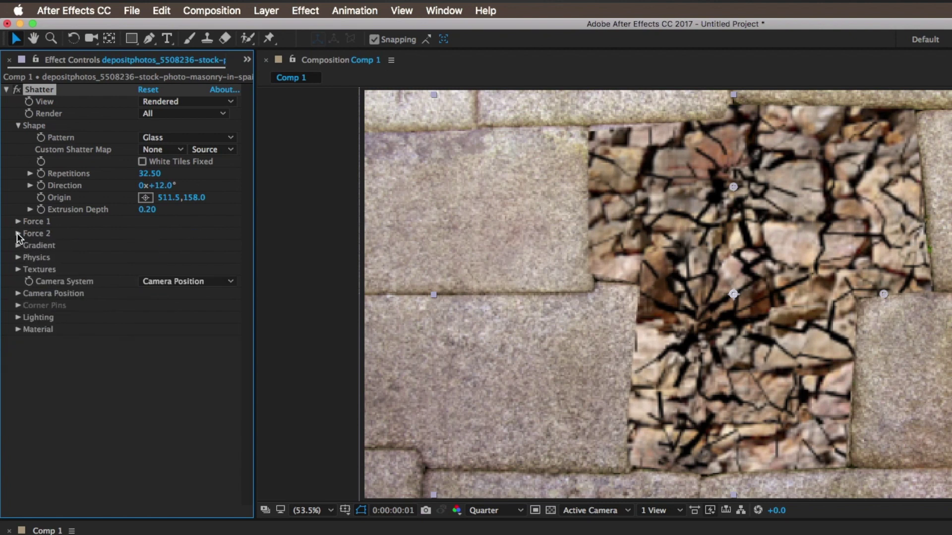
click(18, 246)
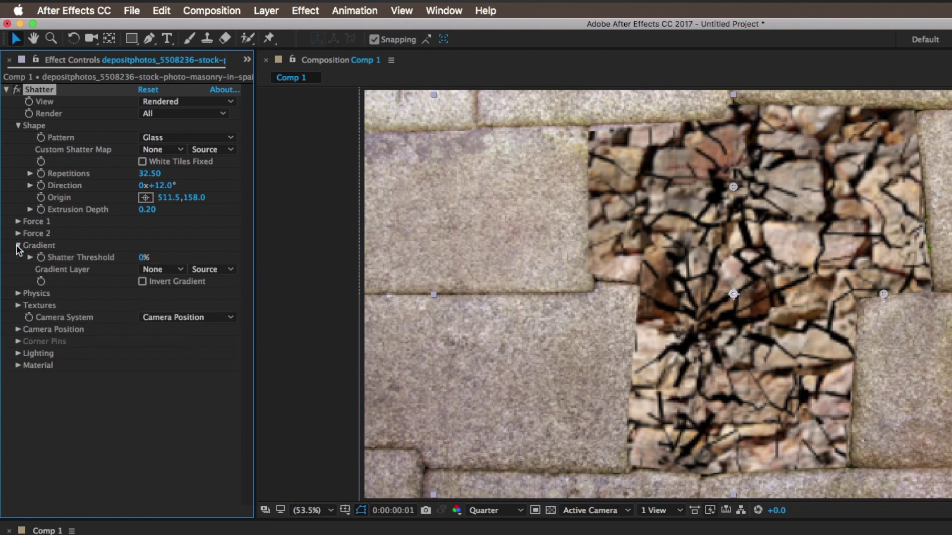
click(18, 245)
drag(147, 213, 170, 215)
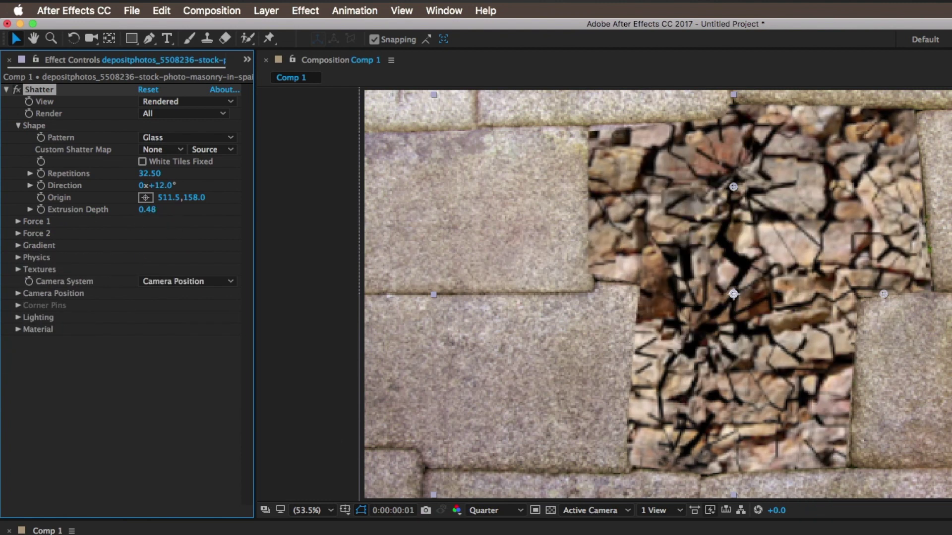
key(space)
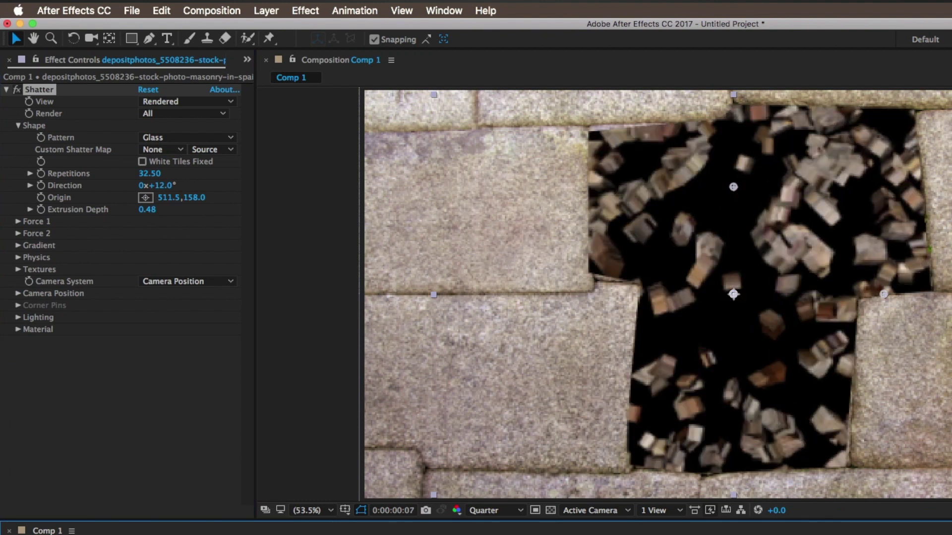
Lower Extrusion Depth to 0.20 and replay the preview to see thinner shards
mouse_move(152, 214)
mouse_down()
mouse_move(102, 210)
mouse_move(182, 213)
mouse_move(168, 218)
mouse_up()
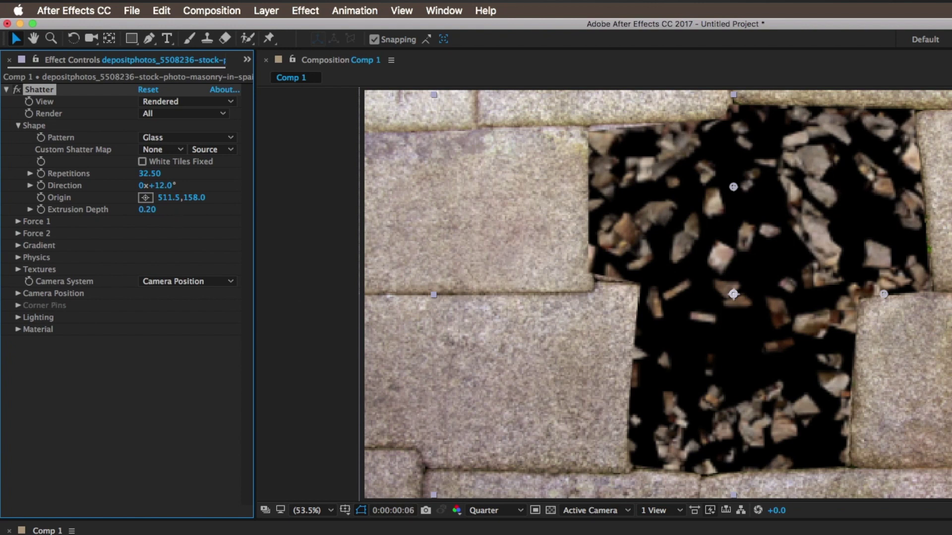
key(space)
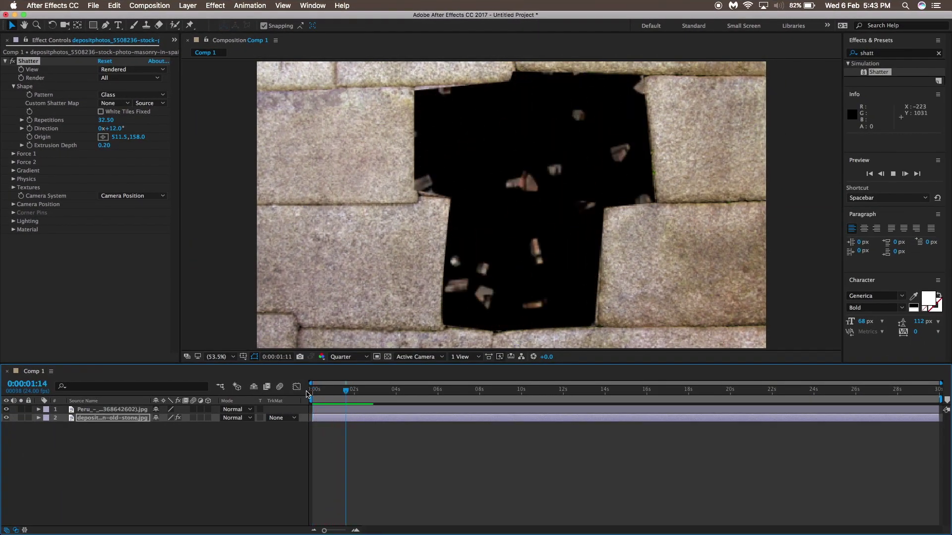
Add Pinwheel - 11051.mp4 to the composition below the wall layers and preview it
key(space)
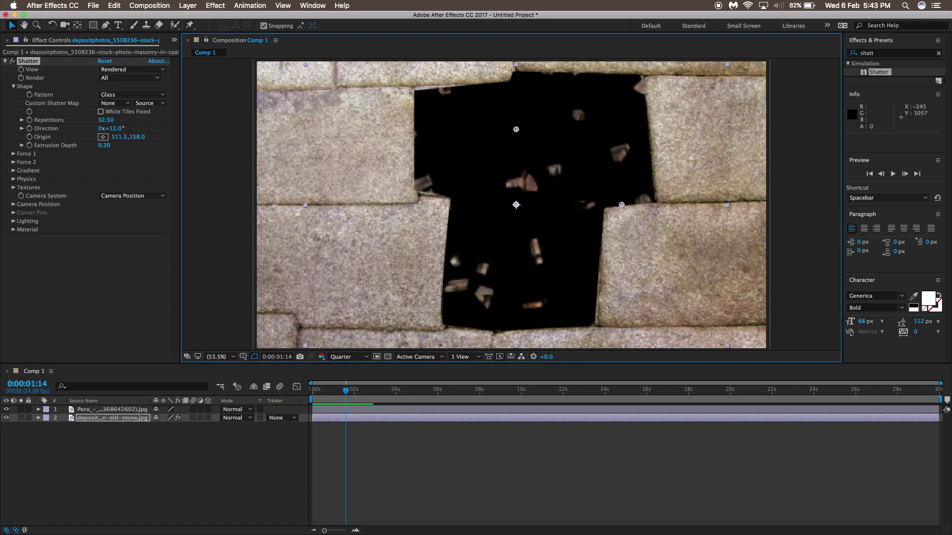
drag(768, 344, 251, 452)
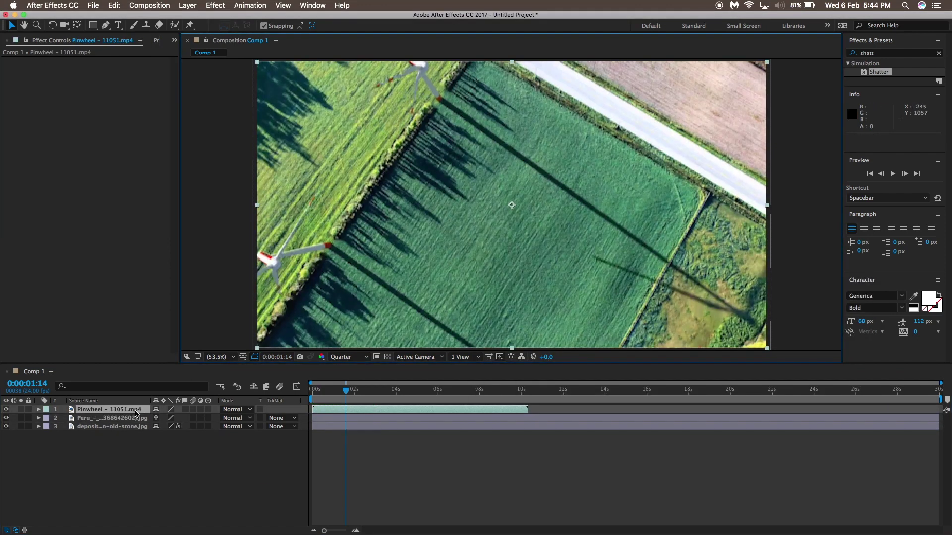
drag(136, 413, 137, 441)
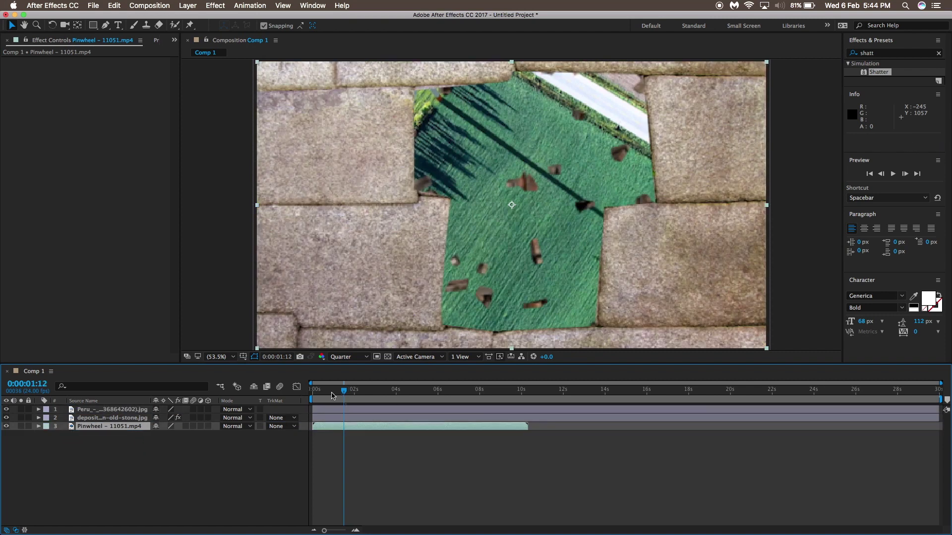
click(311, 395)
key(space)
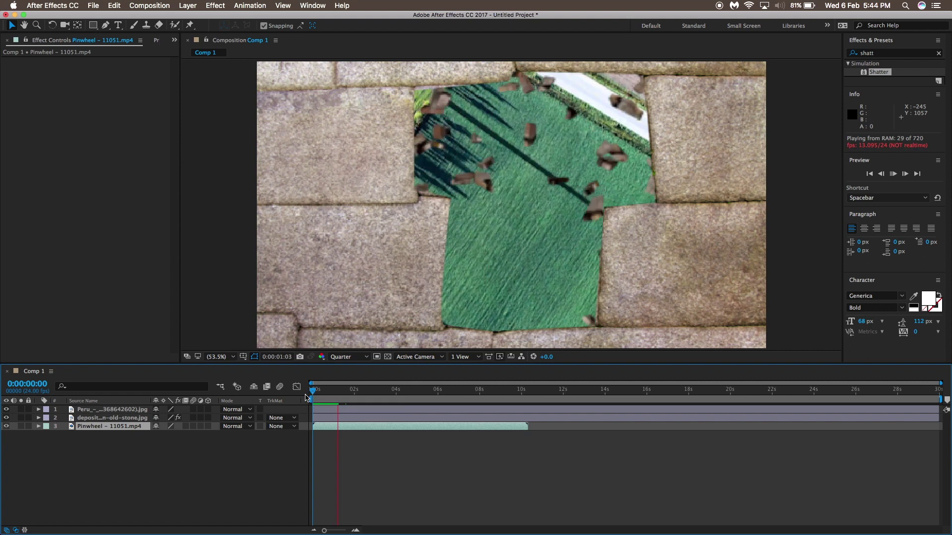
key(space)
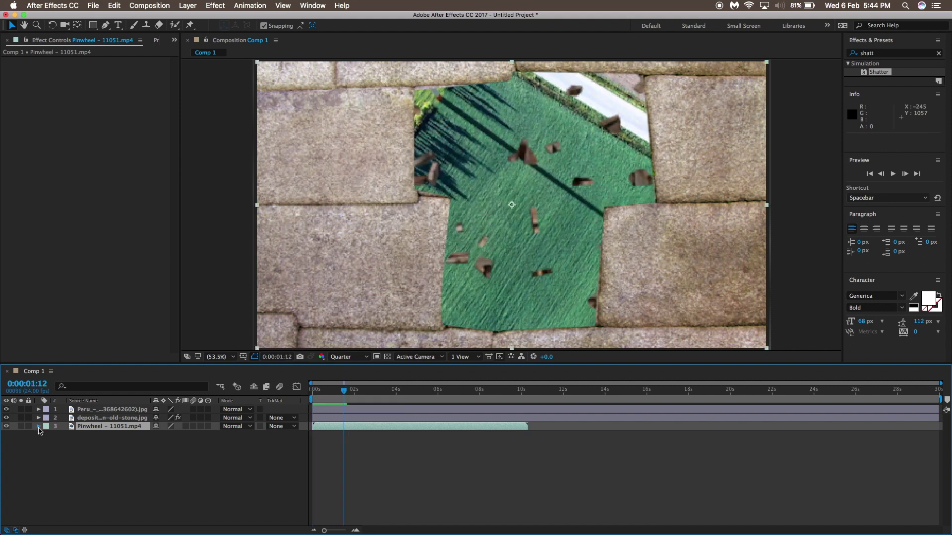
Scale the Pinwheel footage to 94%, shift it right behind the hole, and preview
click(47, 435)
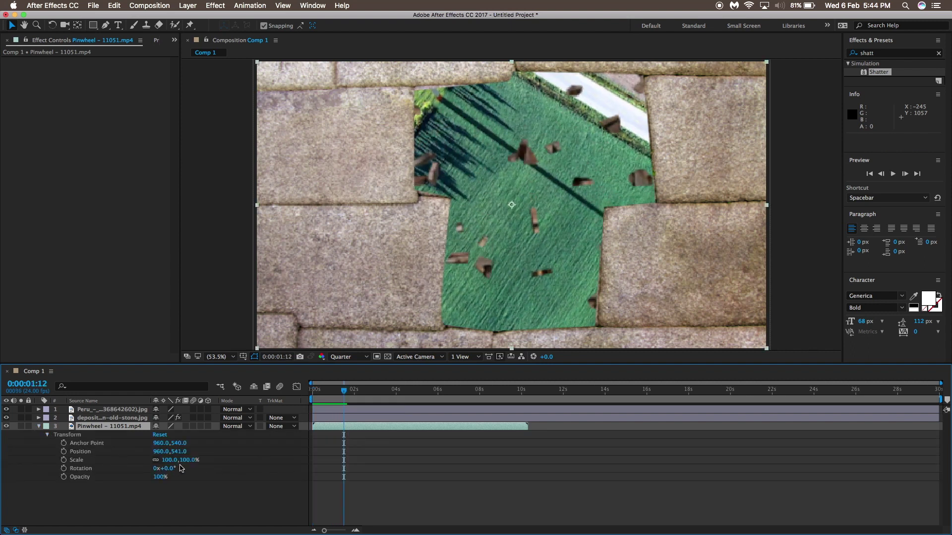
mouse_move(181, 460)
mouse_down()
mouse_move(171, 460)
mouse_move(184, 461)
mouse_up()
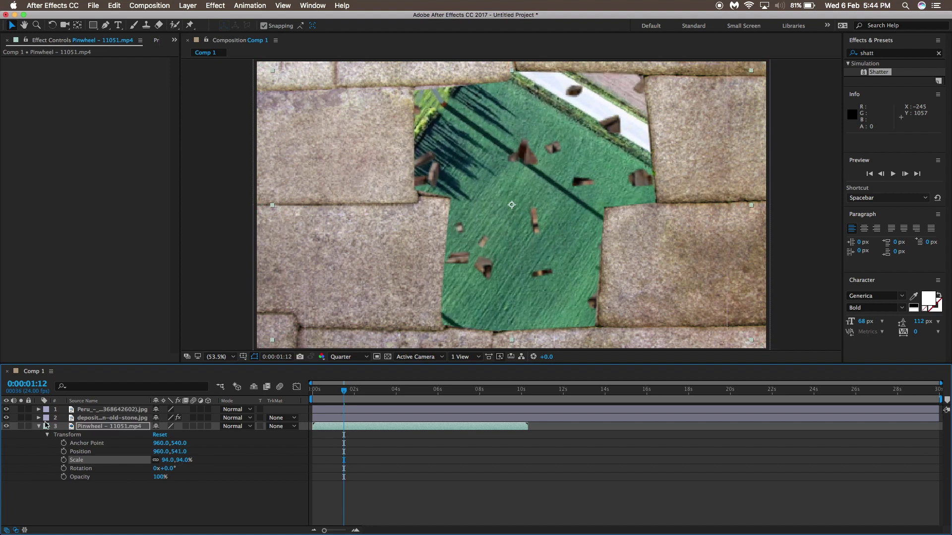
key(u)
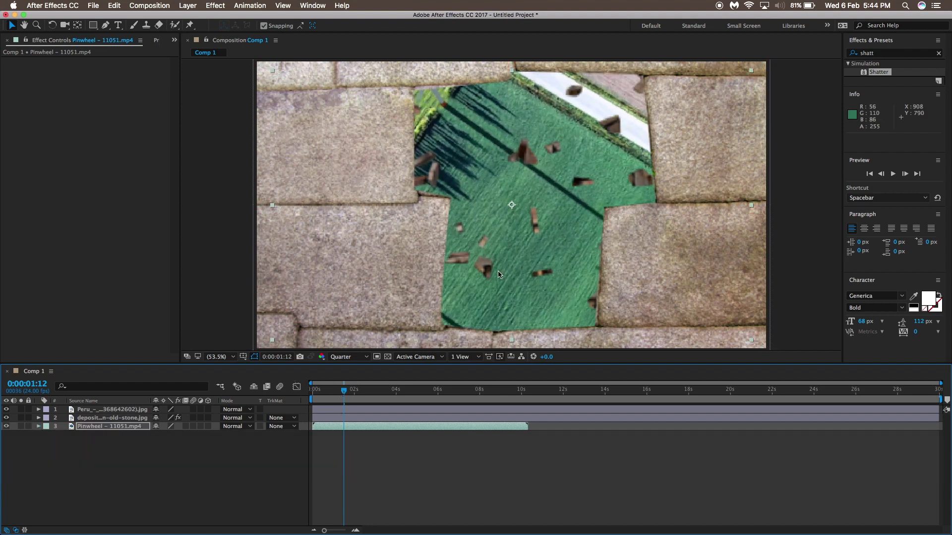
drag(498, 274, 619, 272)
key(space)
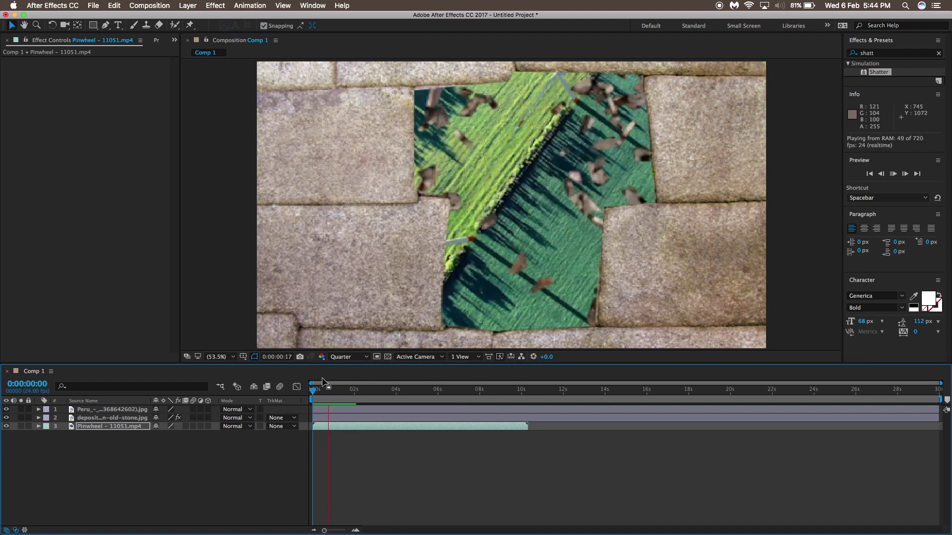
Preview the shatter at Full resolution from the first frame and scrub through its frames
click(348, 357)
click(346, 382)
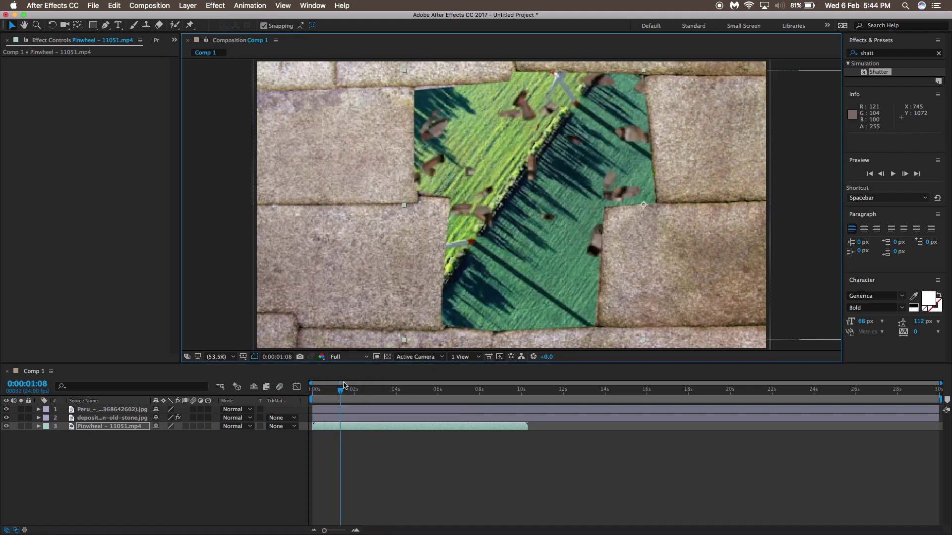
drag(338, 390, 283, 391)
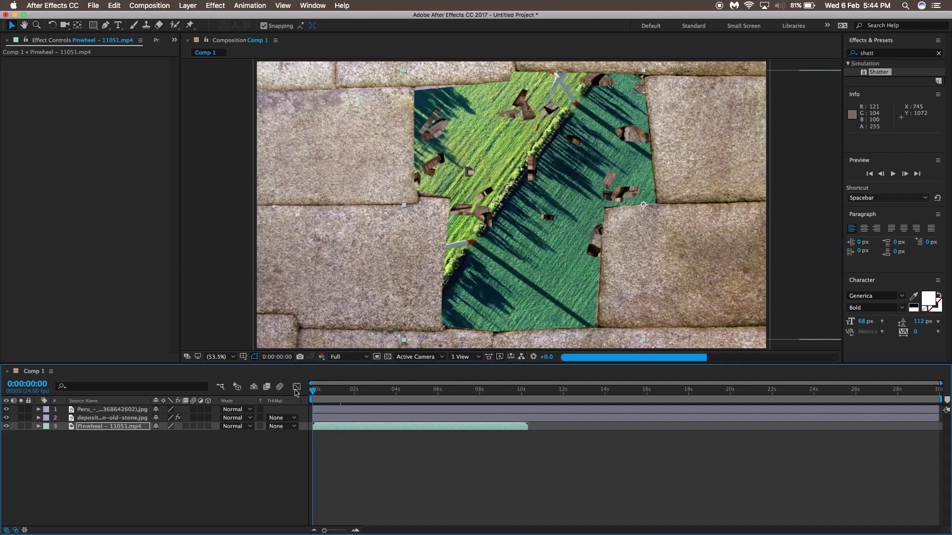
key(space)
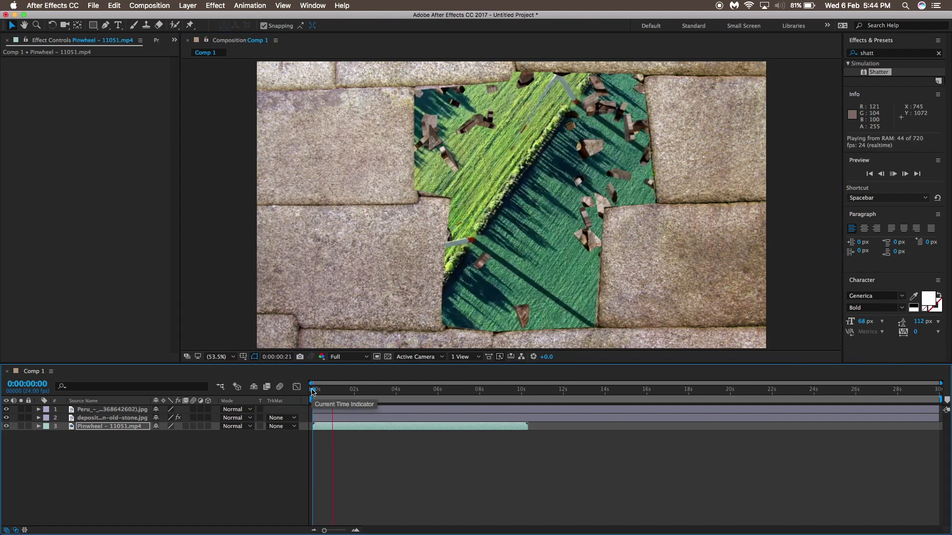
click(327, 392)
drag(327, 392, 316, 394)
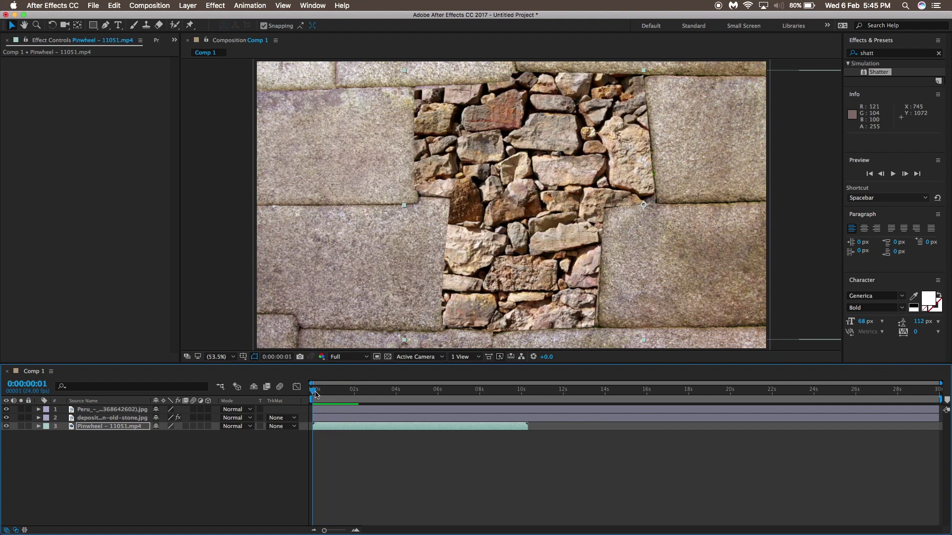
mouse_move(327, 394)
mouse_down()
mouse_move(303, 395)
mouse_move(334, 396)
mouse_up()
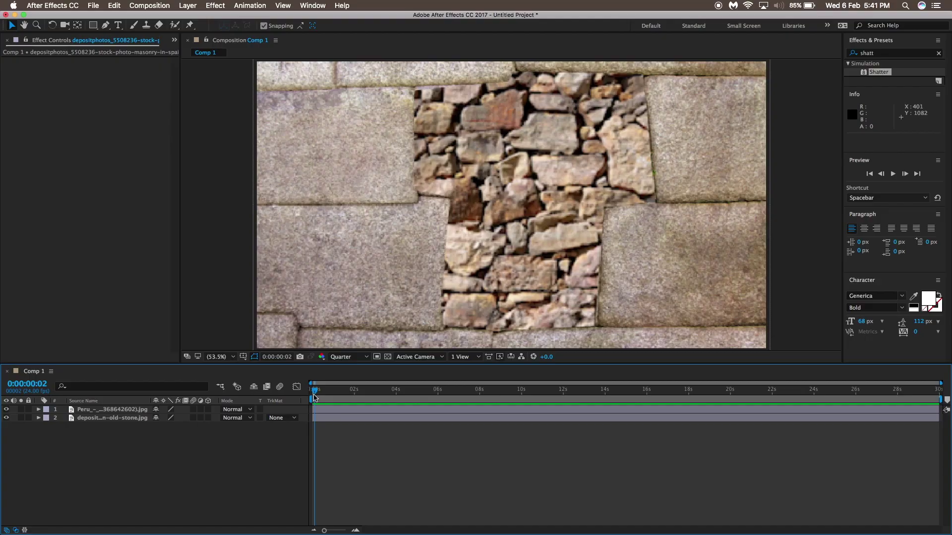
Try Full preview resolution, return to Quarter, and play the comp from the start
drag(314, 391, 368, 390)
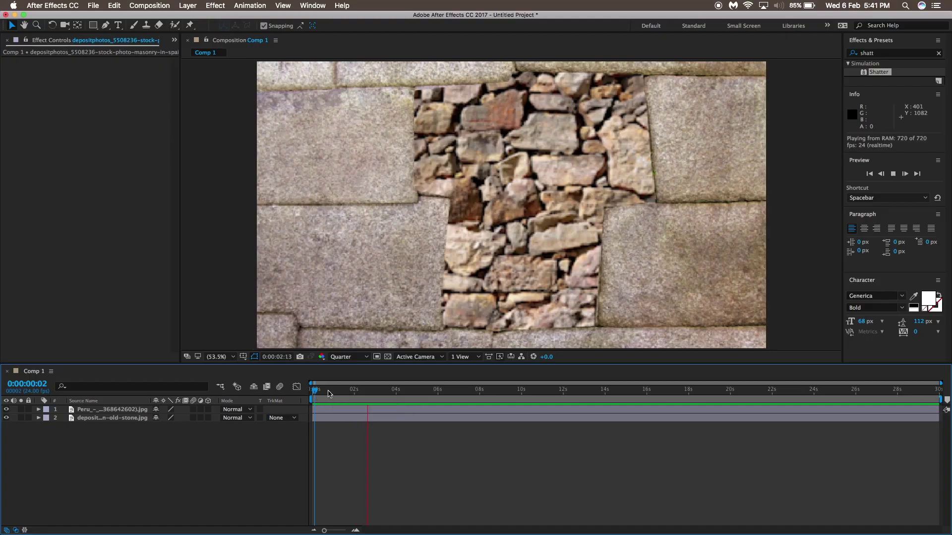
click(347, 356)
click(345, 381)
click(354, 357)
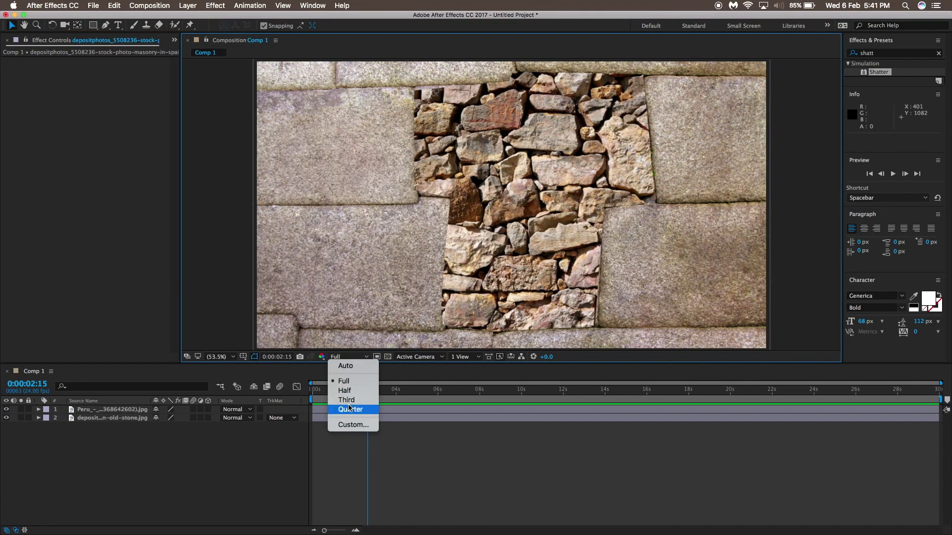
click(351, 408)
click(314, 391)
key(space)
Toggle visibility of the block-wall and rubble-stone layers and check the wall layer's masks
click(6, 410)
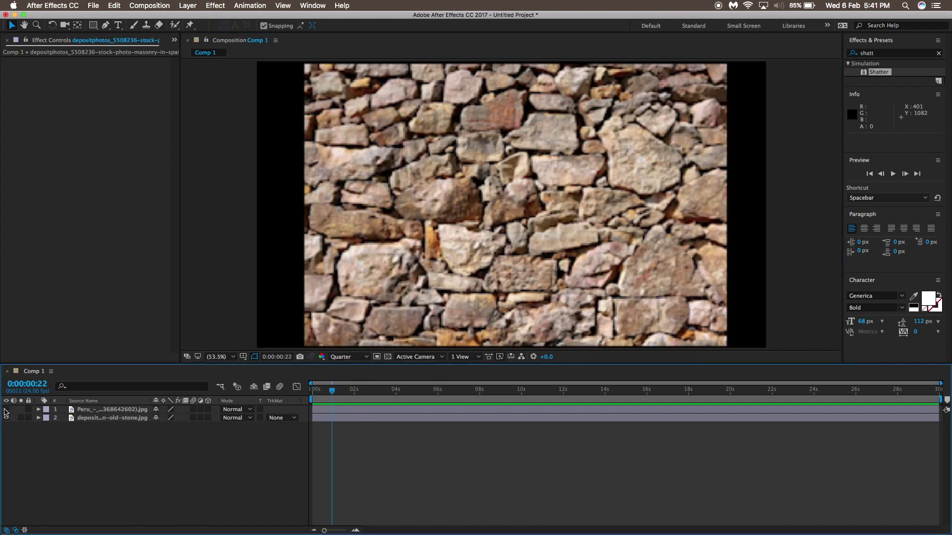
click(6, 410)
click(6, 417)
click(6, 417)
click(36, 411)
click(38, 410)
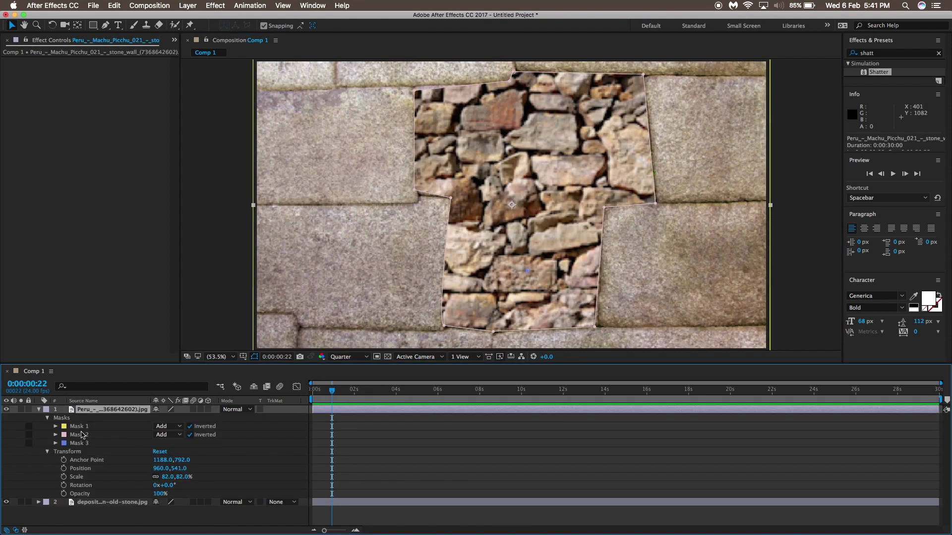
click(39, 410)
Apply the Shatter effect to the rubble-stone layer at an early frame
drag(334, 390, 315, 390)
click(102, 418)
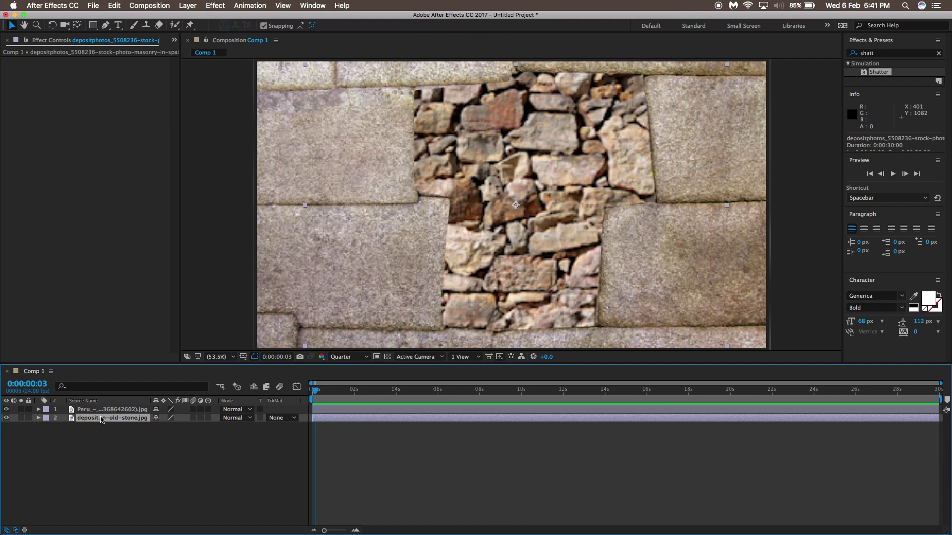
drag(878, 72, 132, 422)
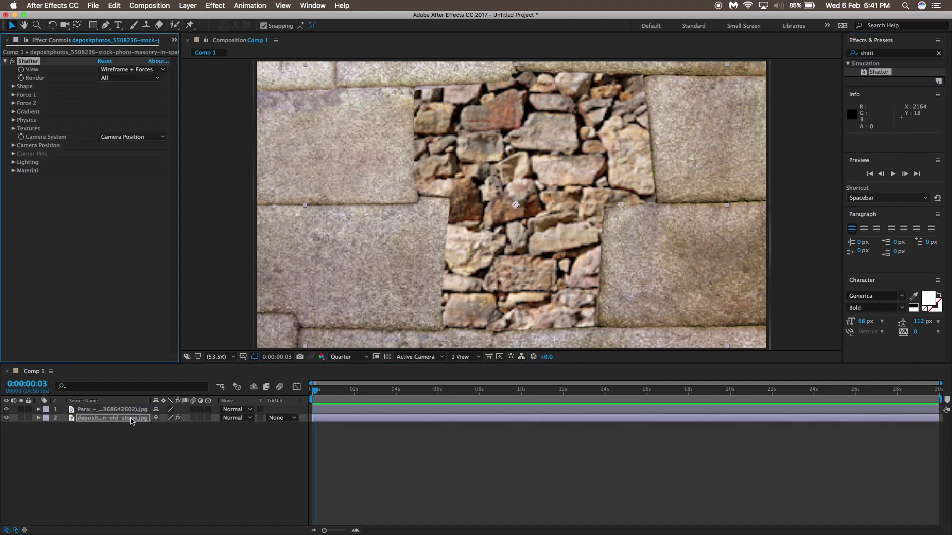